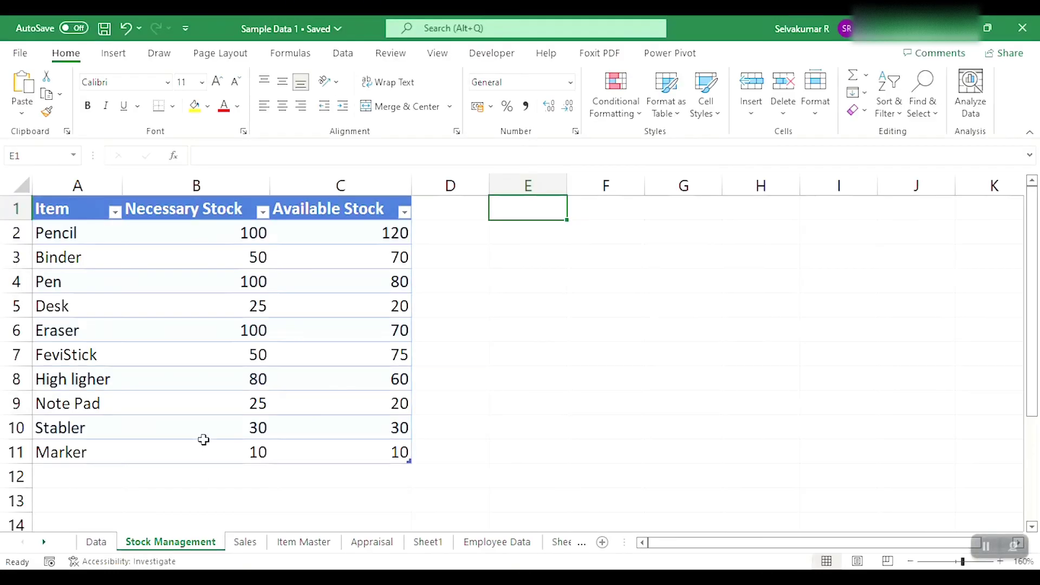
Step: Examine the Item, Necessary Stock and Available Stock columns of the Stock Management sheet and the empty cells beside them
left_click_drag(79, 213, 84, 449)
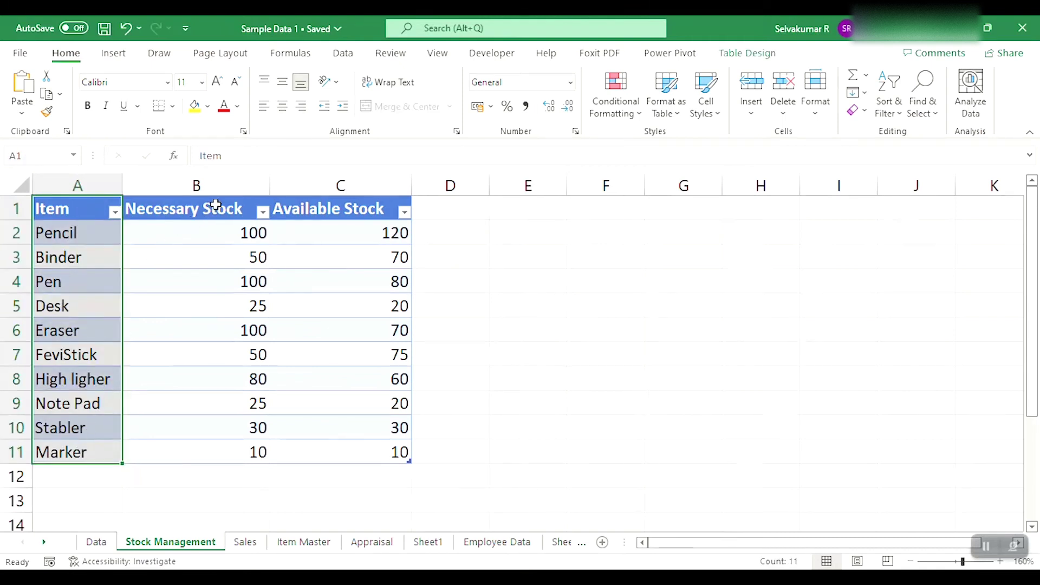
left_click_drag(216, 205, 212, 451)
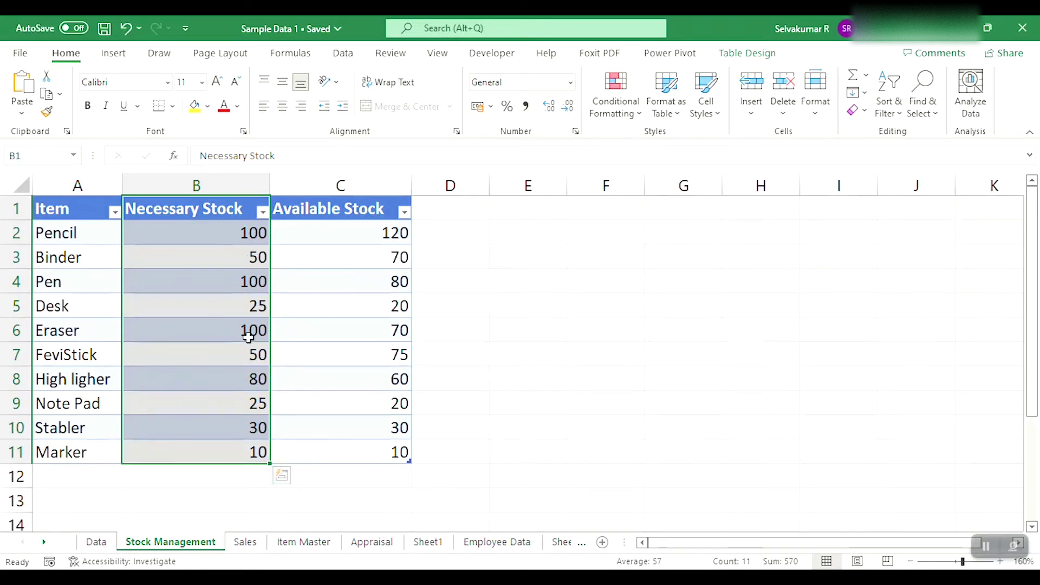
left_click_drag(346, 209, 378, 452)
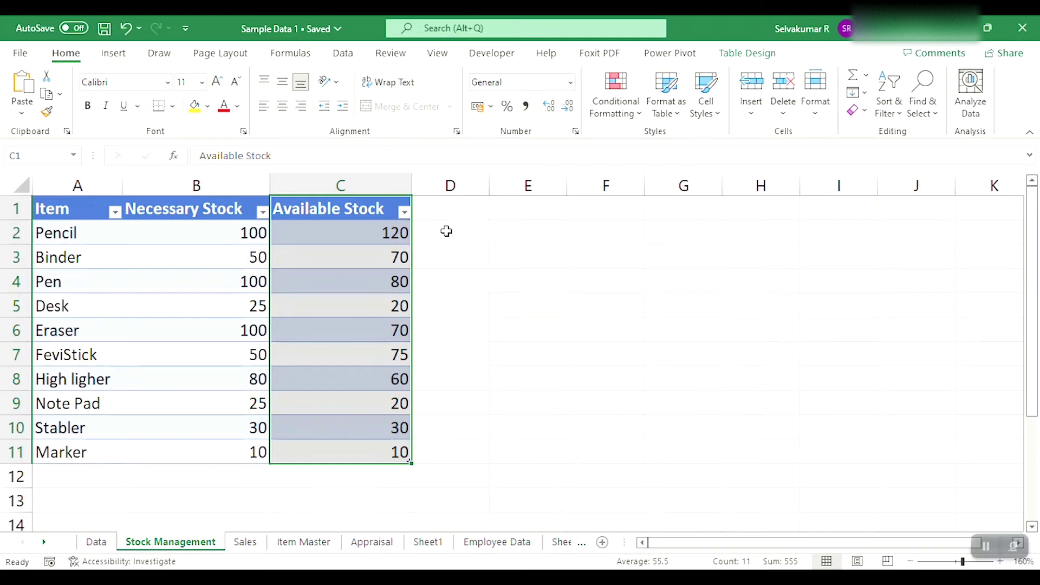
left_click_drag(448, 234, 481, 428)
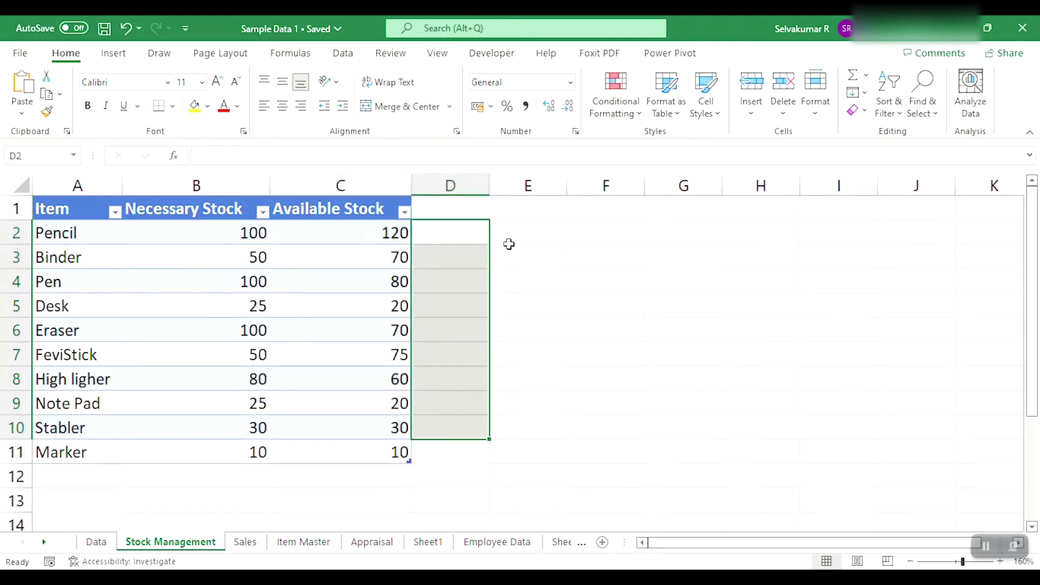
left_click_drag(525, 230, 563, 427)
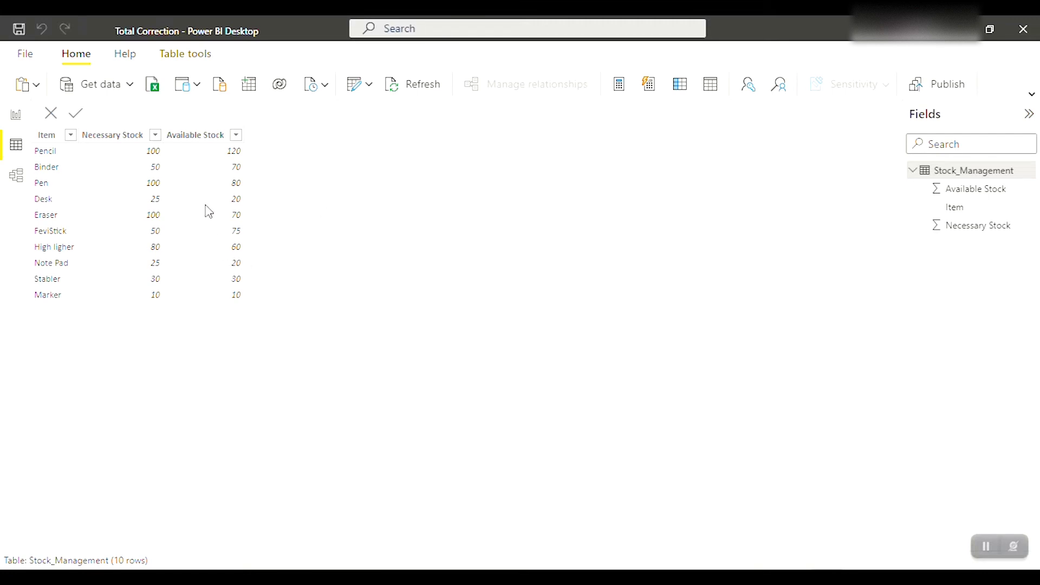
Step: Switch to the report view in Power BI Desktop and add a matrix visual enlarged across most of the page
left_click(16, 115)
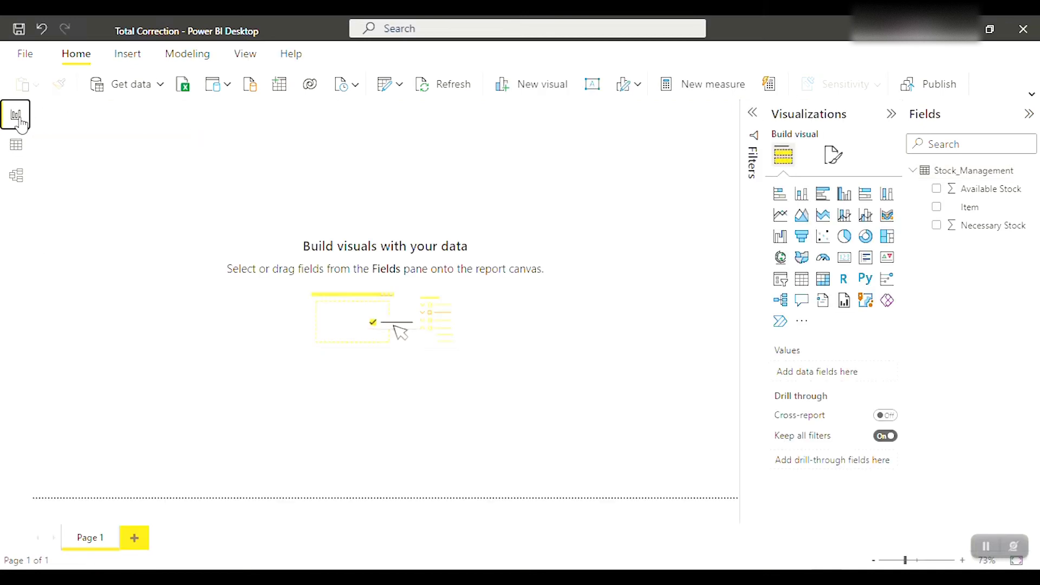
left_click(823, 288)
left_click_drag(127, 163, 230, 207)
left_click_drag(292, 324, 699, 464)
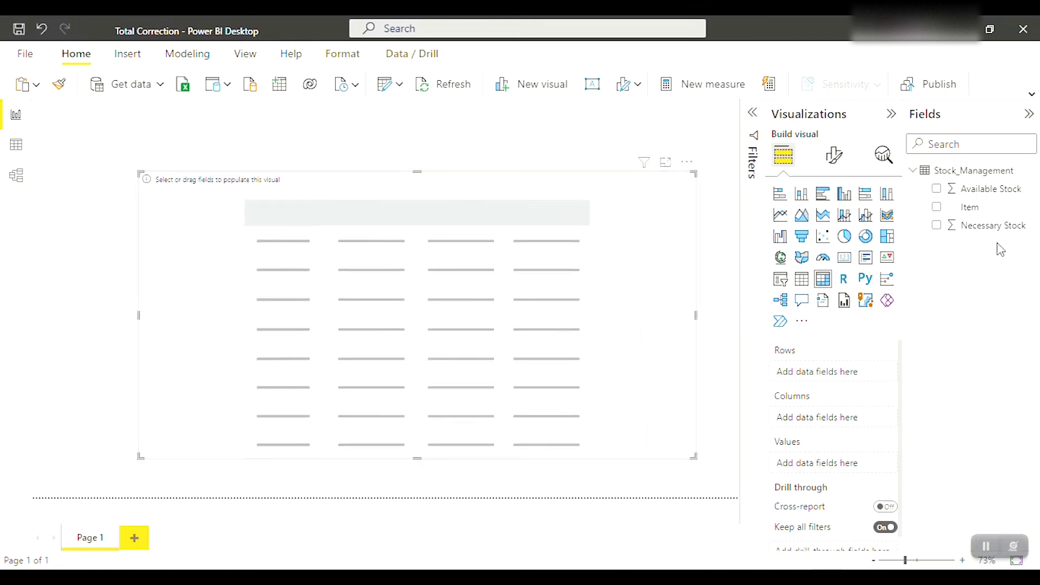
Step: Add Item as the matrix rows and Necessary Stock and Available Stock as its values
left_click(937, 208)
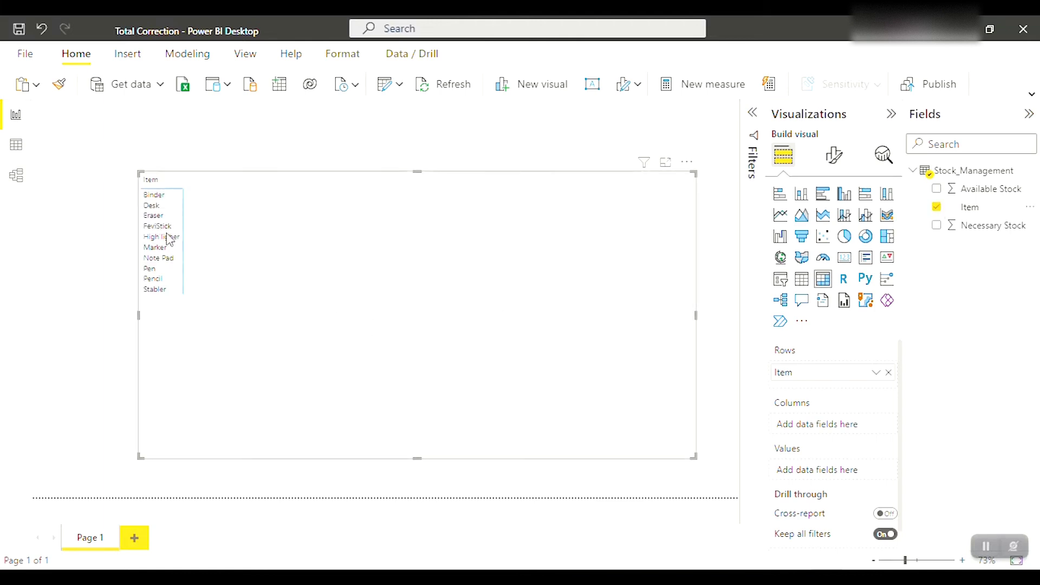
left_click(937, 226)
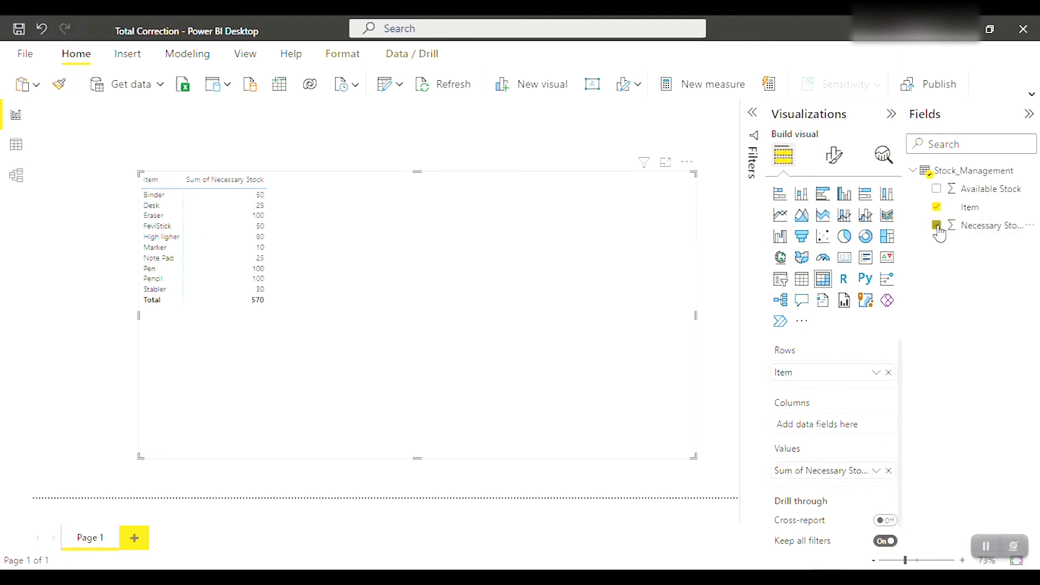
left_click(937, 190)
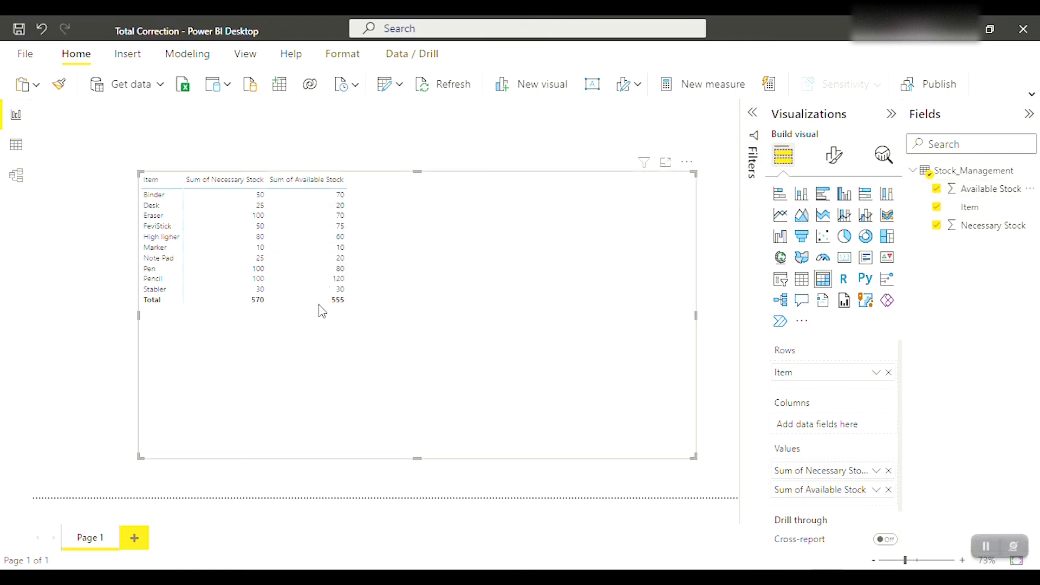
Step: Rename the matrix's second value field to "Available Stock" by removing the "Sum of" prefix
double_click(826, 493)
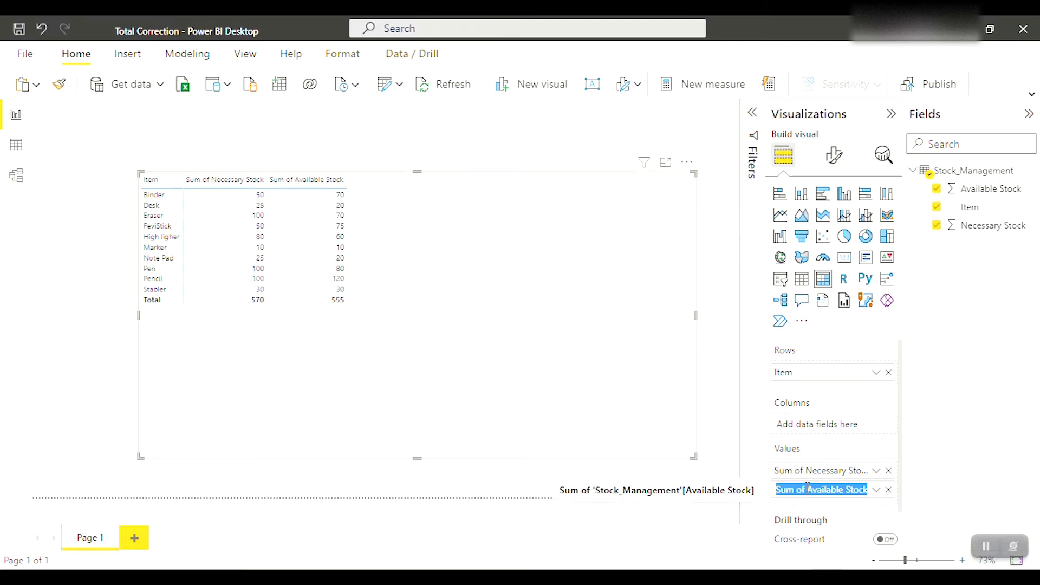
left_click(809, 489)
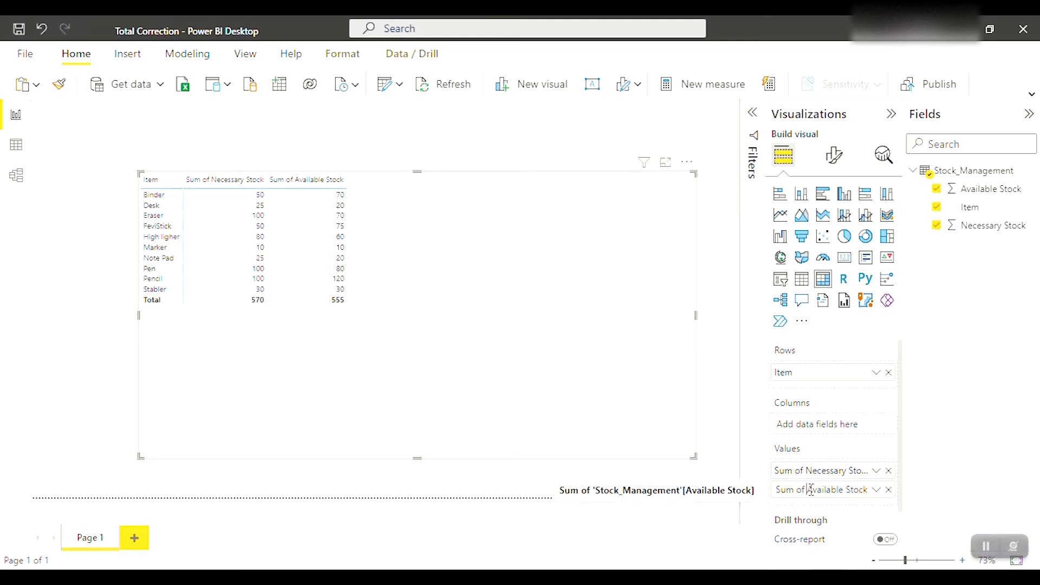
key("BackSpace")
key("BackSpace")
key("BackSpace")
key("BackSpace")
key("BackSpace")
key("BackSpace")
key("BackSpace")
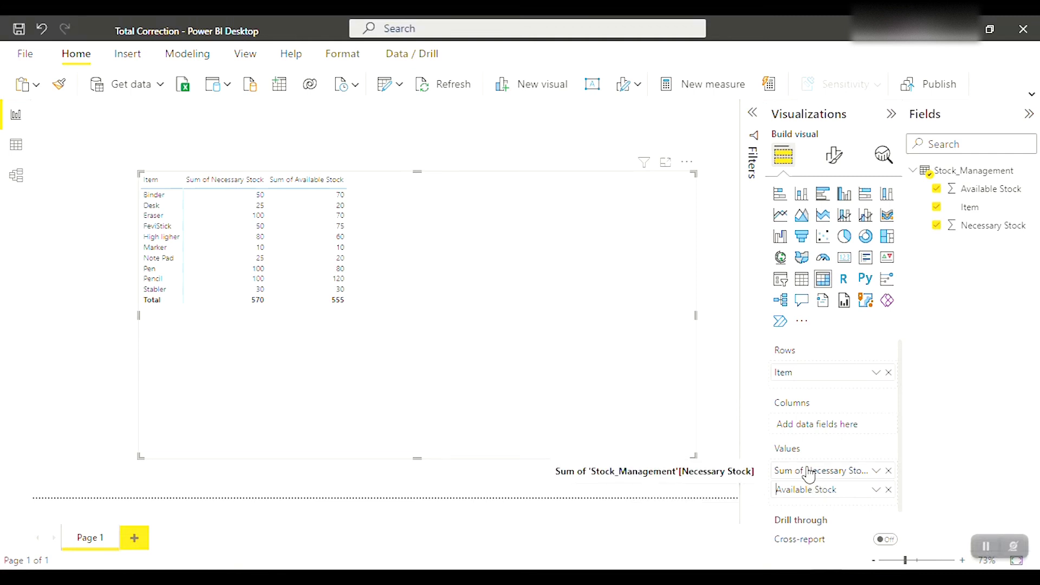
key("Return")
Step: Rename the matrix's first value field to "Necessary Stock" by removing the "Sum of" prefix
double_click(808, 474)
left_click(806, 470)
key("BackSpace")
key("BackSpace")
key("BackSpace")
key("BackSpace")
key("BackSpace")
key("BackSpace")
key("BackSpace")
key("Return")
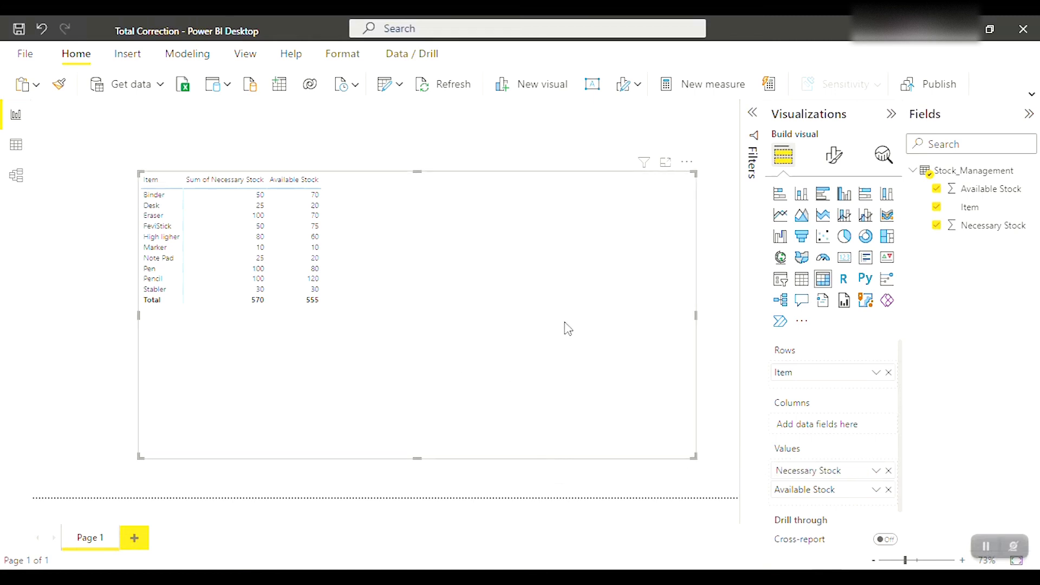
Step: Set the font size of the matrix values to 20
left_click(834, 158)
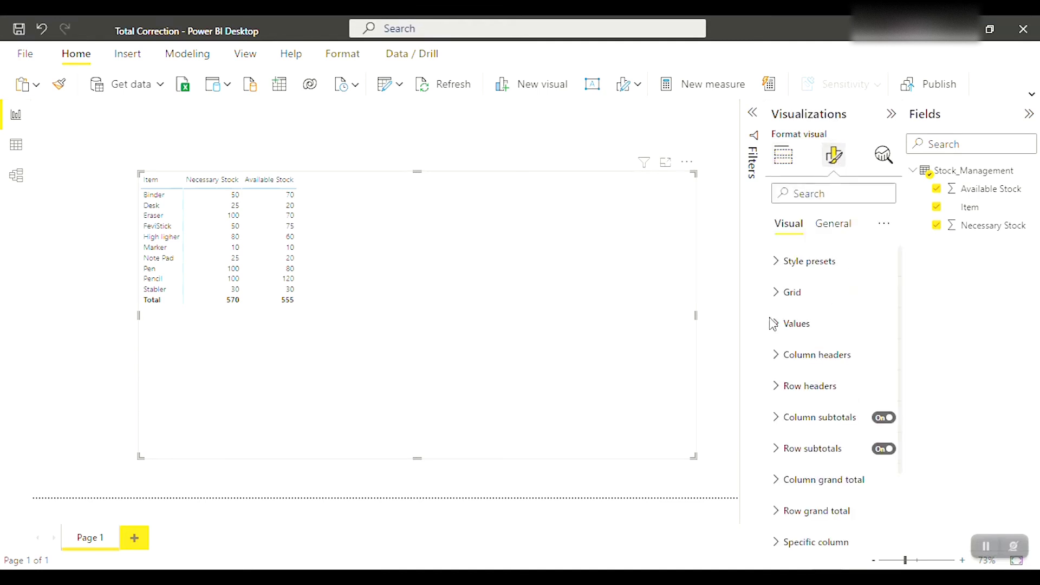
left_click(796, 324)
left_click(883, 392)
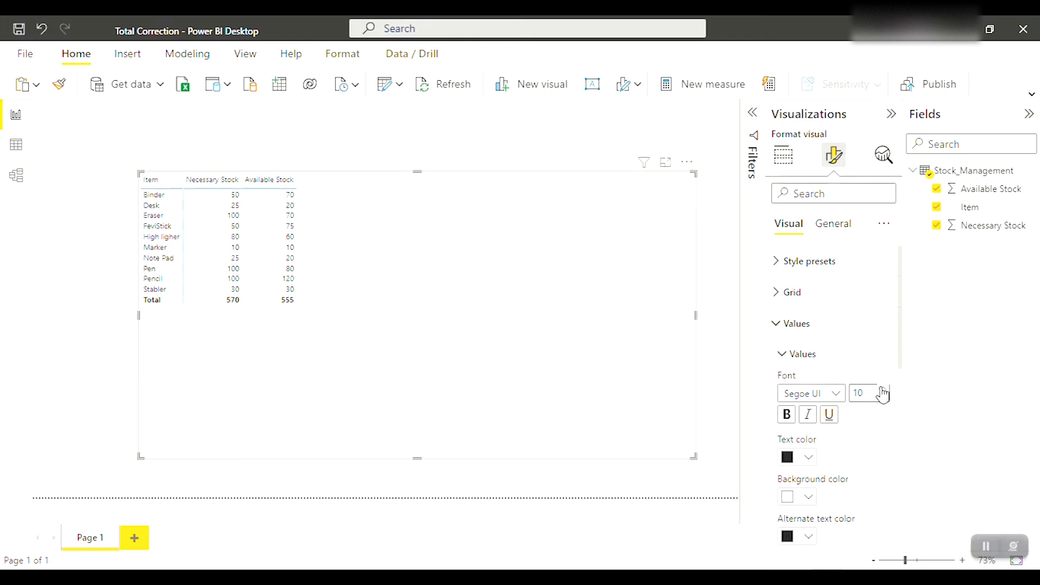
left_click(883, 392)
left_click(883, 392)
left_click(883, 392)
left_click(883, 392)
left_click(883, 392)
left_click(883, 392)
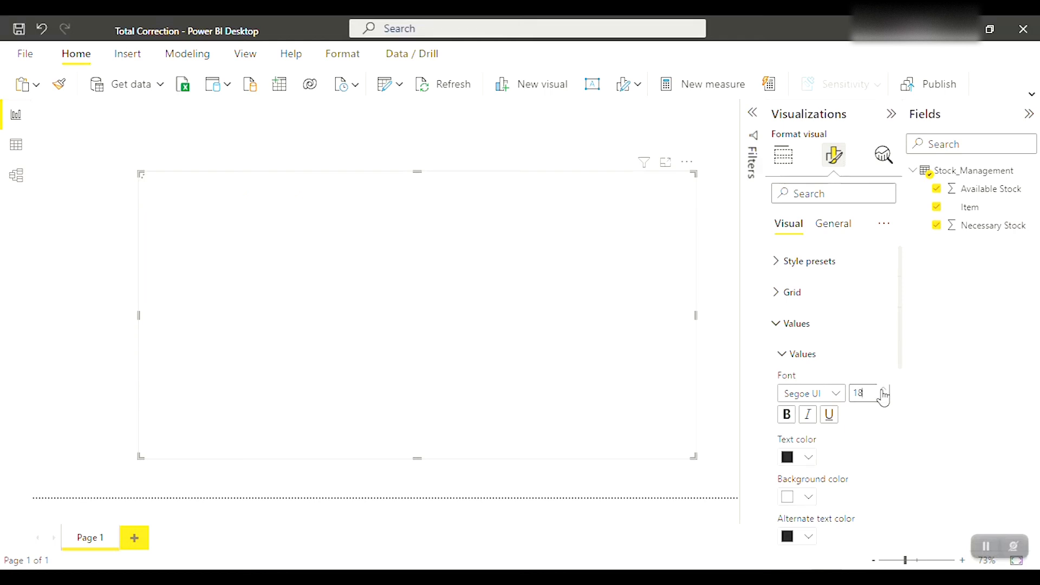
left_click(883, 392)
left_click(883, 392)
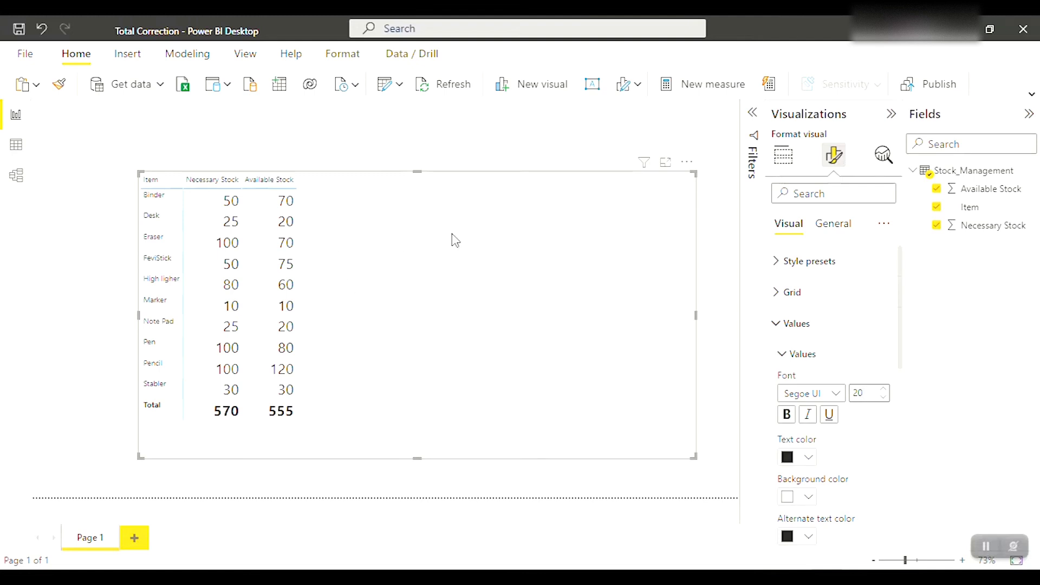
Step: Apply the Alternating rows style preset to the matrix
left_click(780, 265)
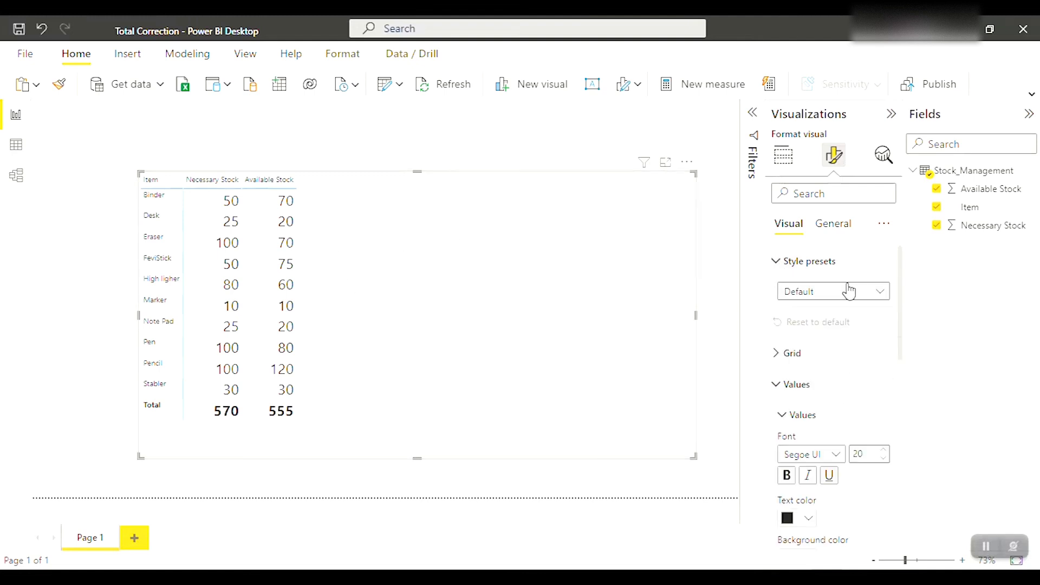
left_click(879, 295)
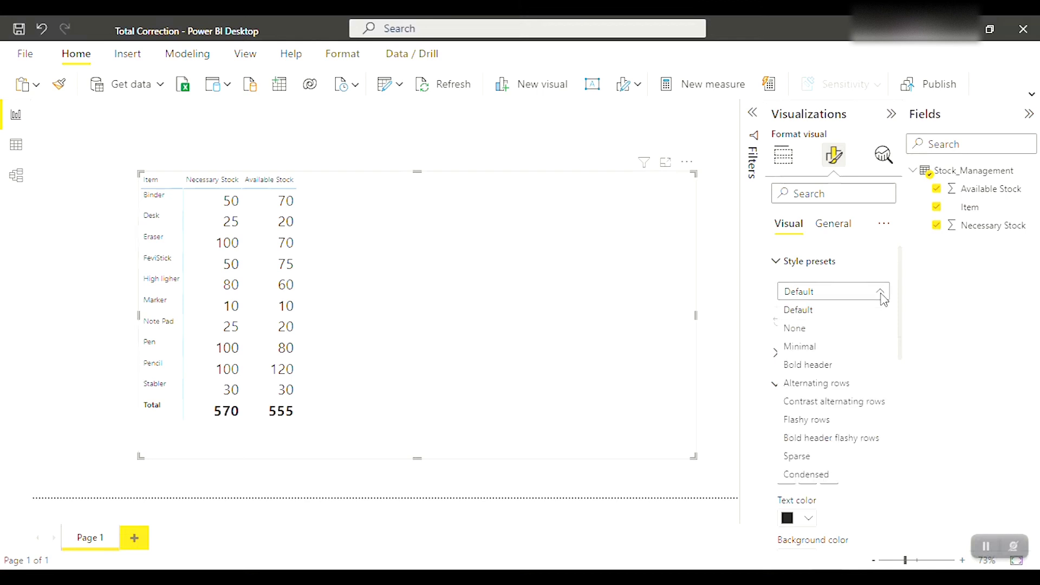
left_click(818, 384)
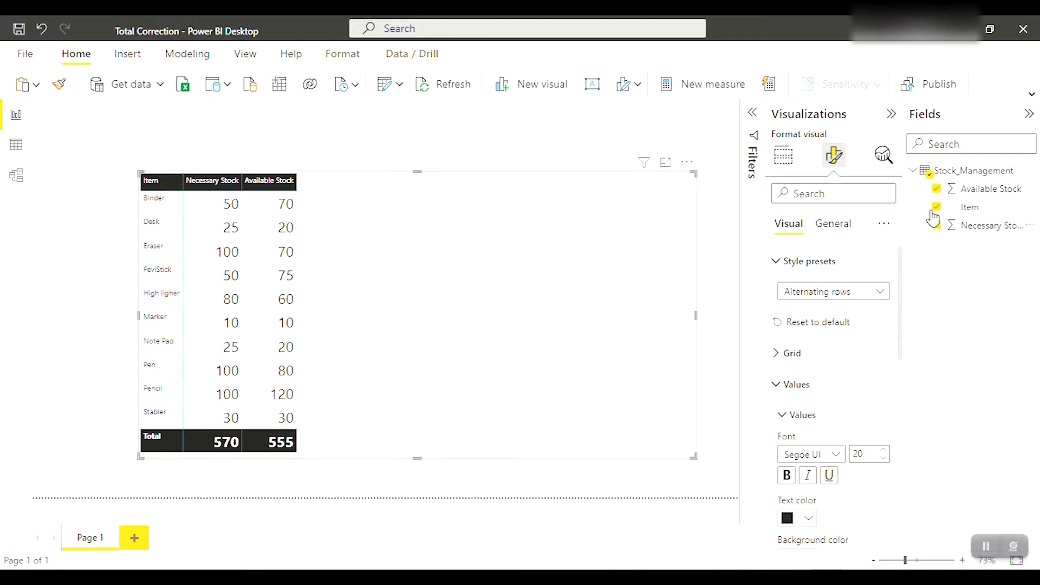
Step: Create a new measure in the Stock_Management table and name it Excess Stock
left_click(961, 174)
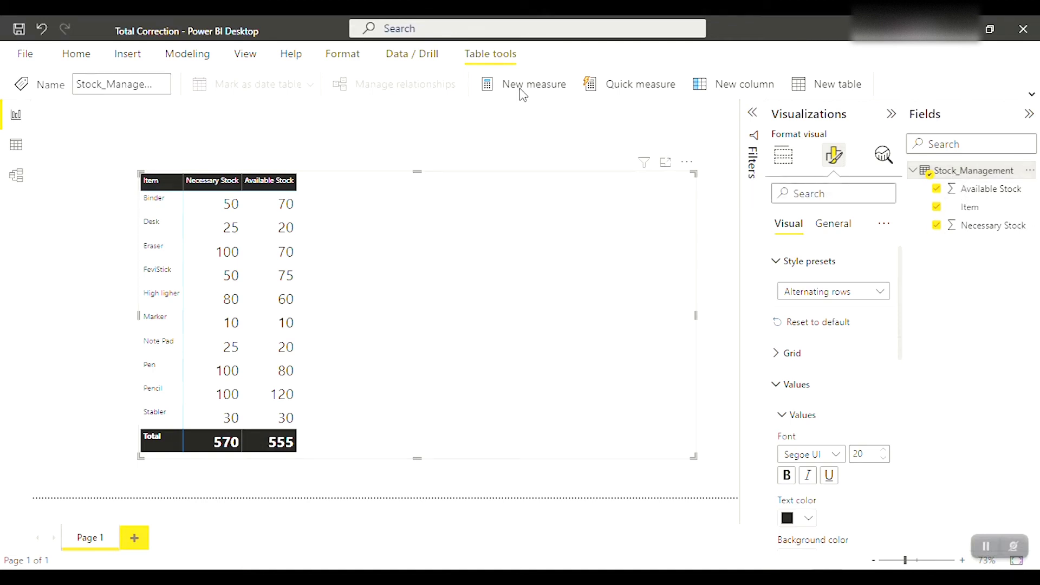
right_click(945, 171)
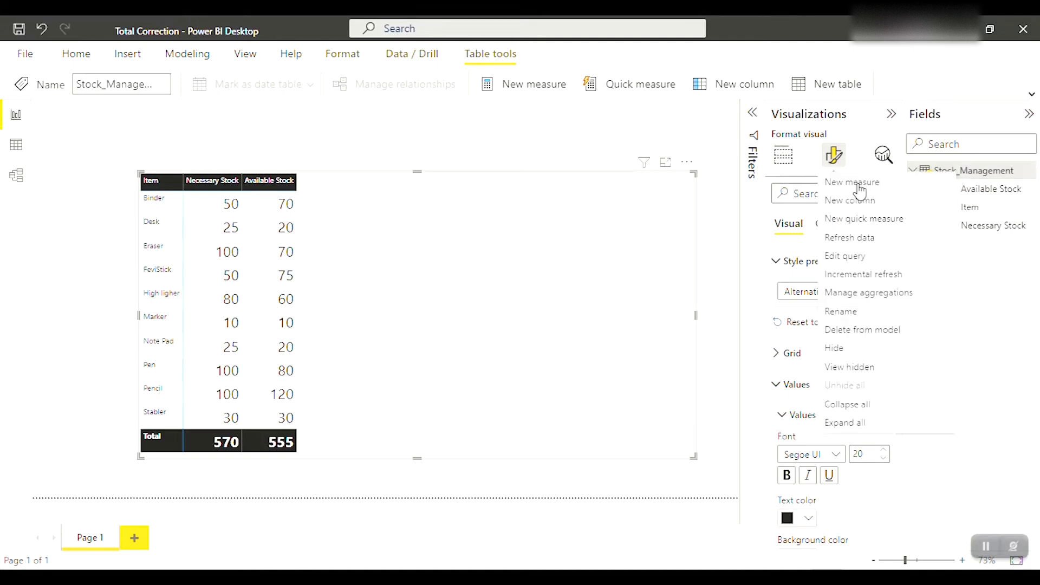
left_click(550, 84)
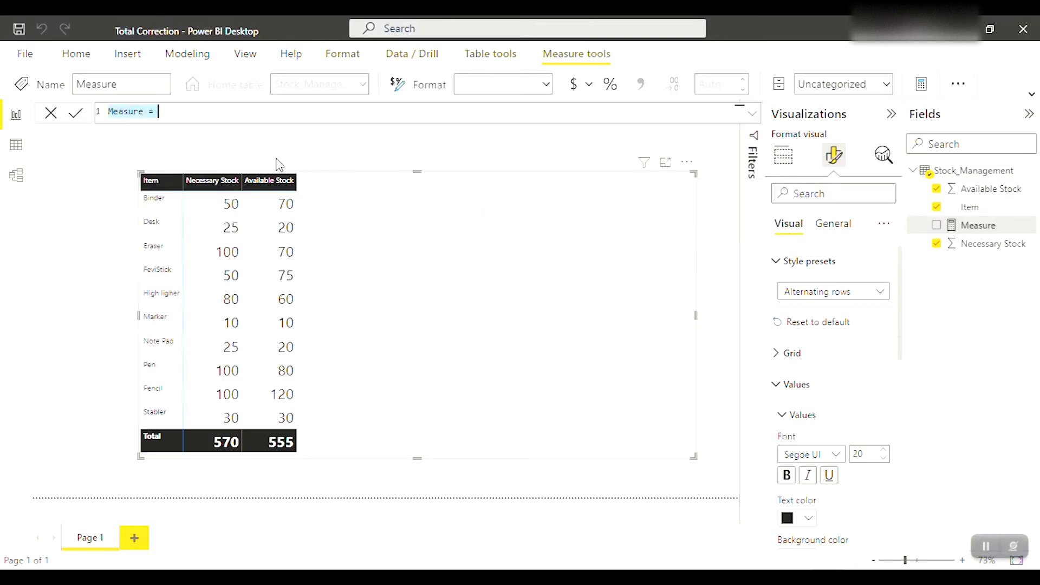
type("Excess S")
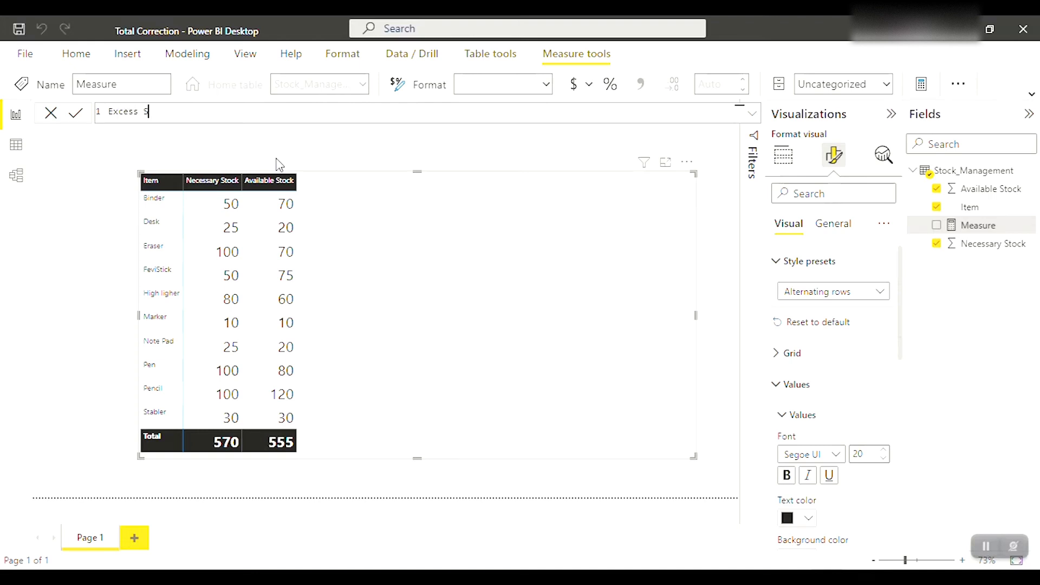
type("tock =")
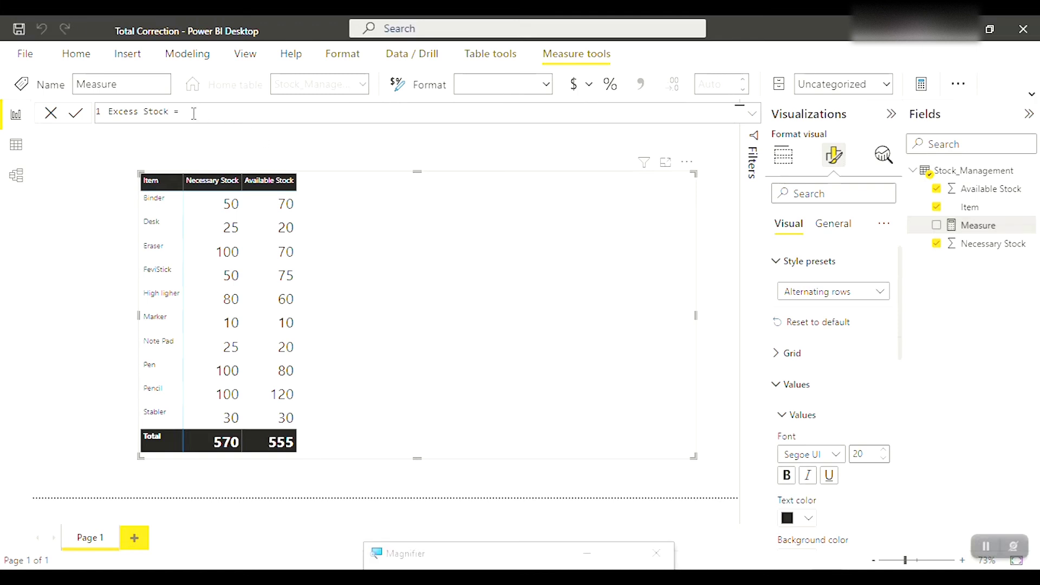
Step: Start the Excess Stock formula with SUM(Stock_Management[Available Stock])
key("super+plus")
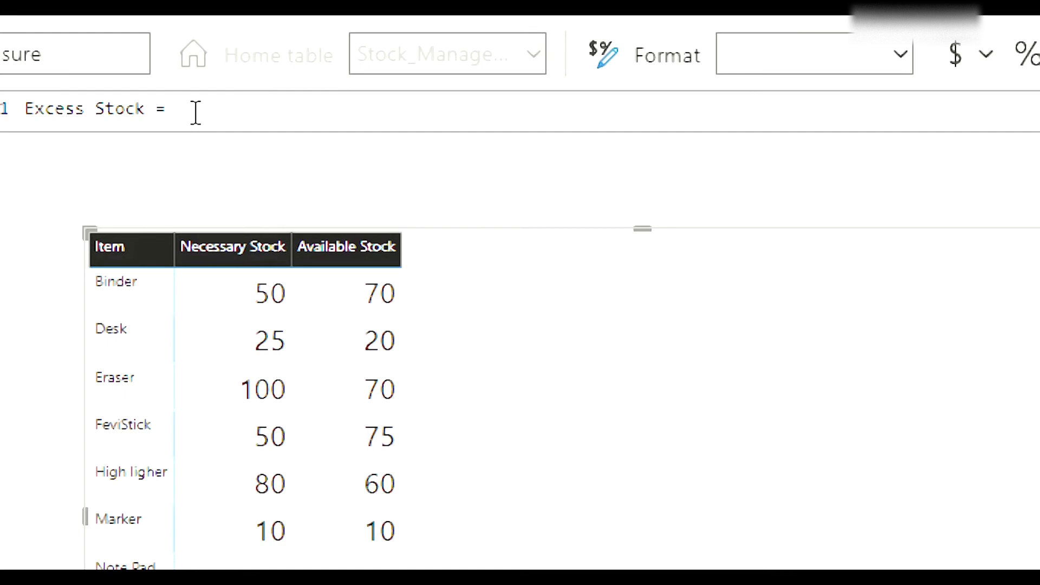
type("sum")
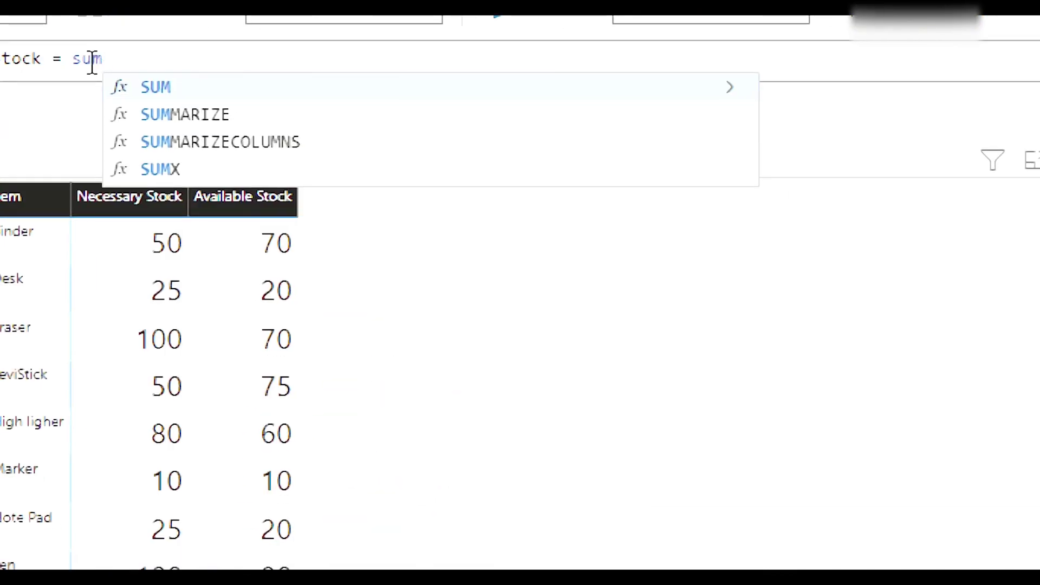
key("Tab")
type("ava")
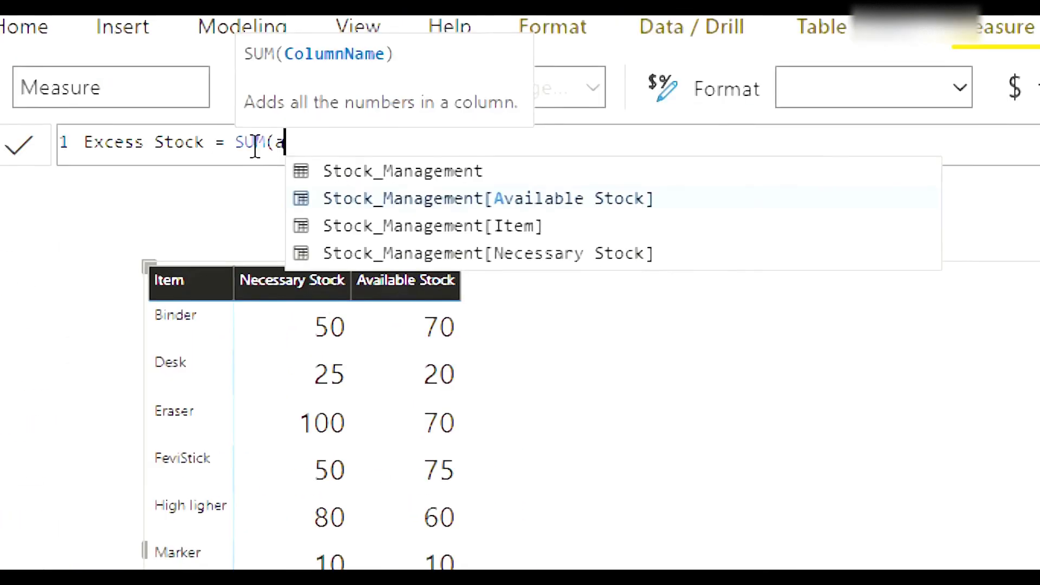
type("i")
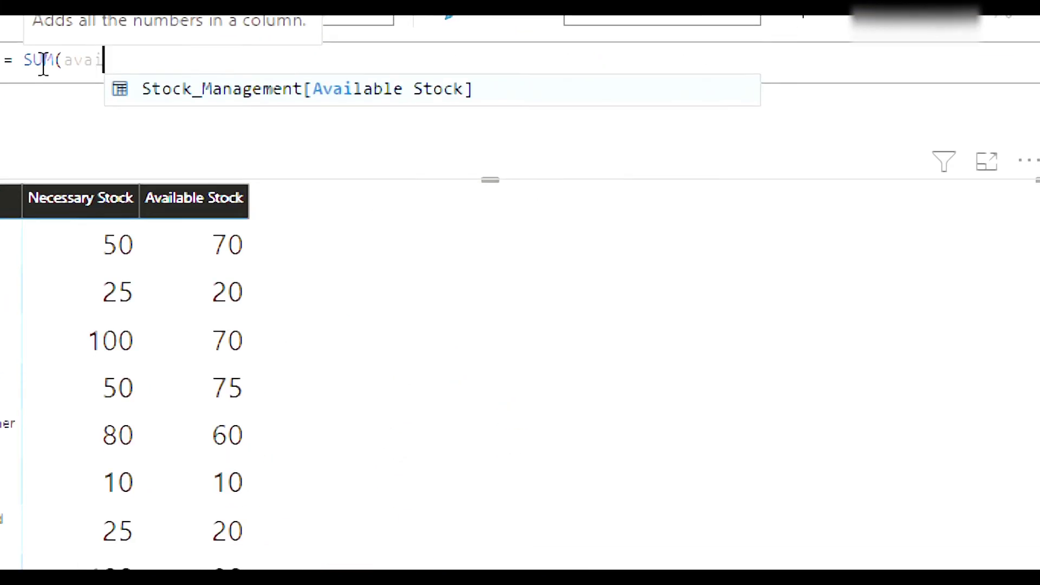
key("Tab")
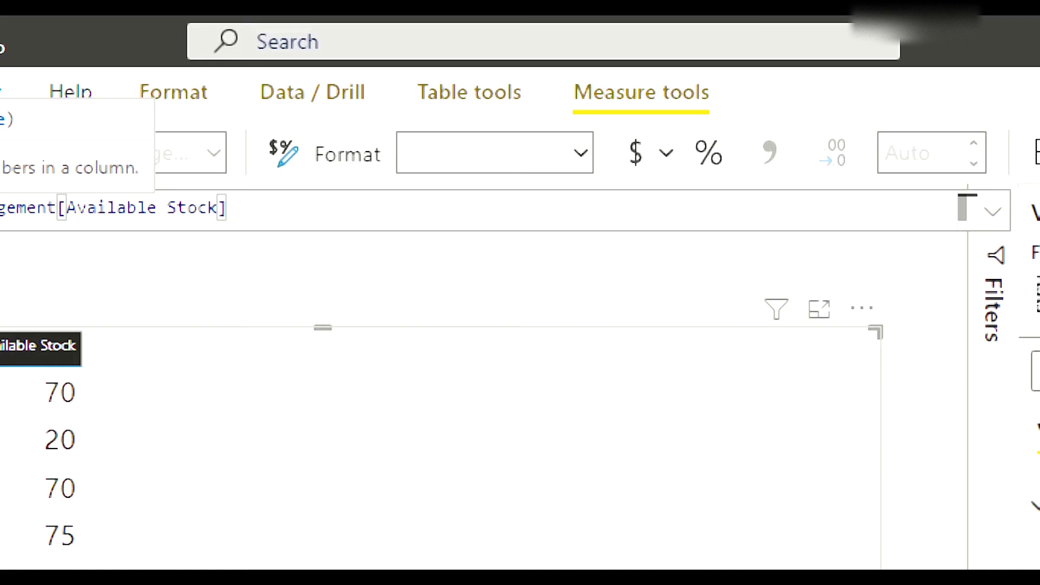
type(")")
Step: Complete the Excess Stock formula by subtracting SUM(Stock_Management[Necessary Stock]) and commit the measure
type("-s")
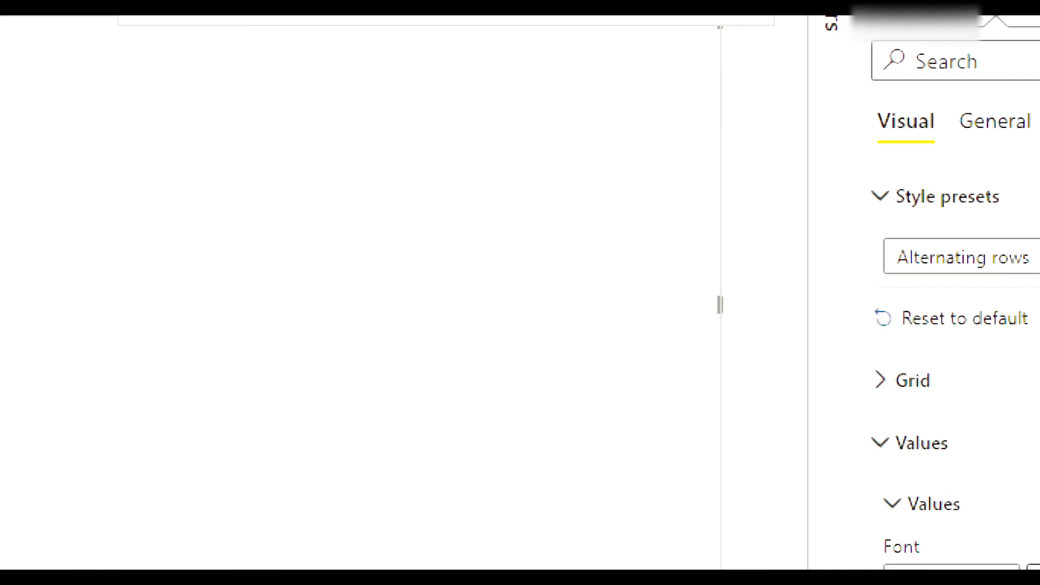
type("um")
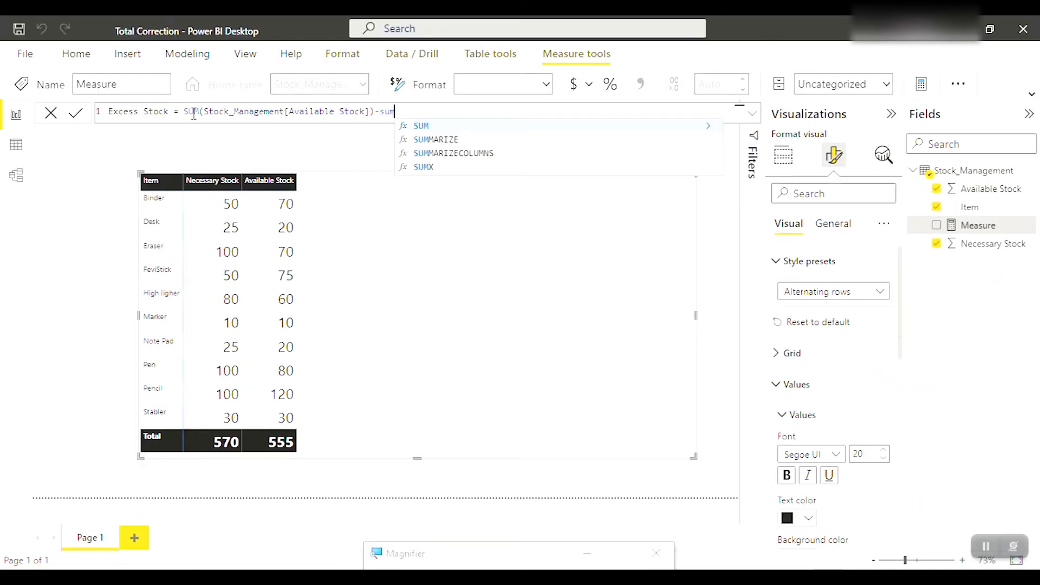
key("Tab")
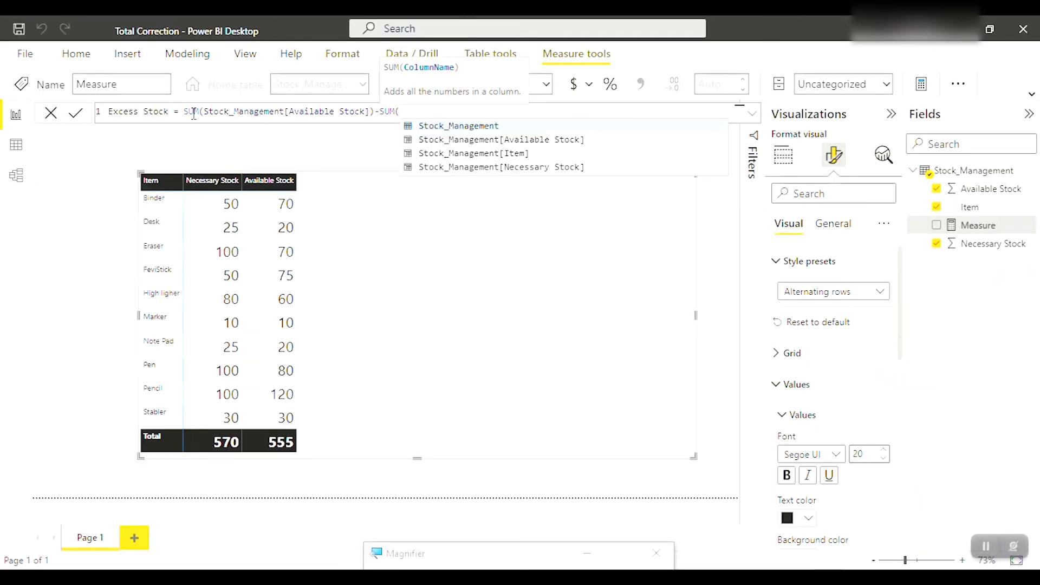
type("ne")
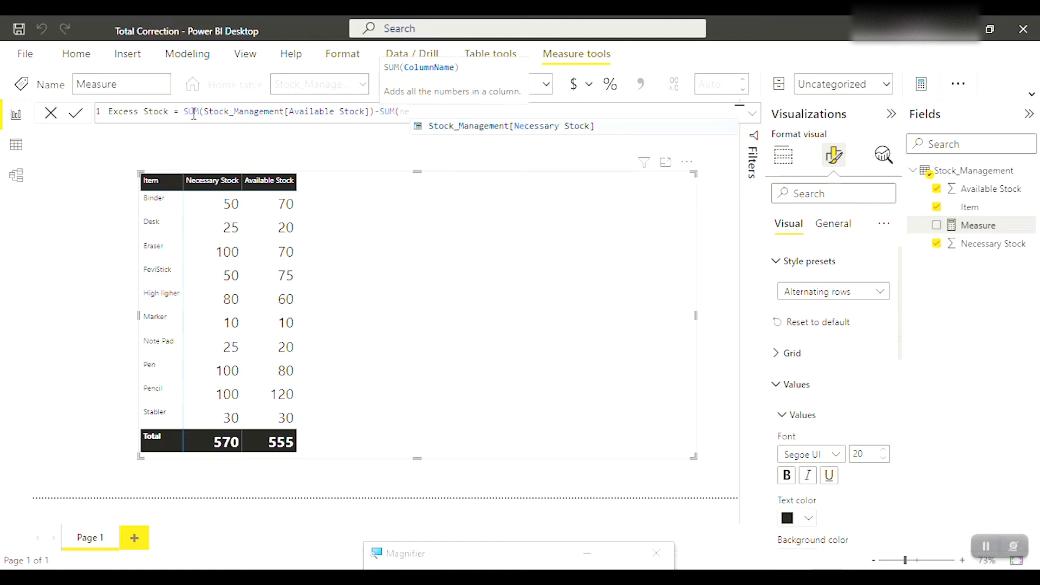
type("c")
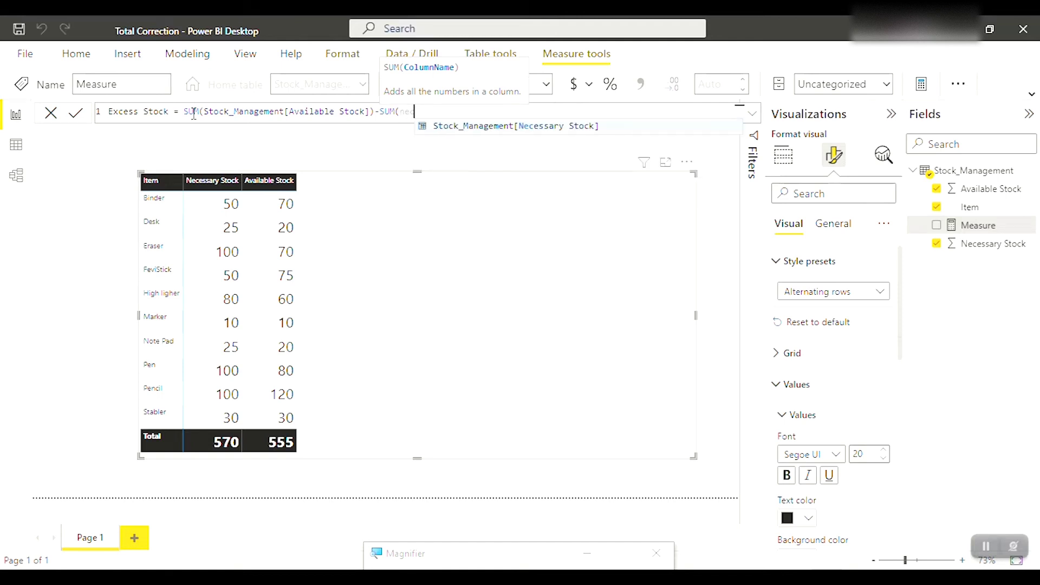
key("Tab")
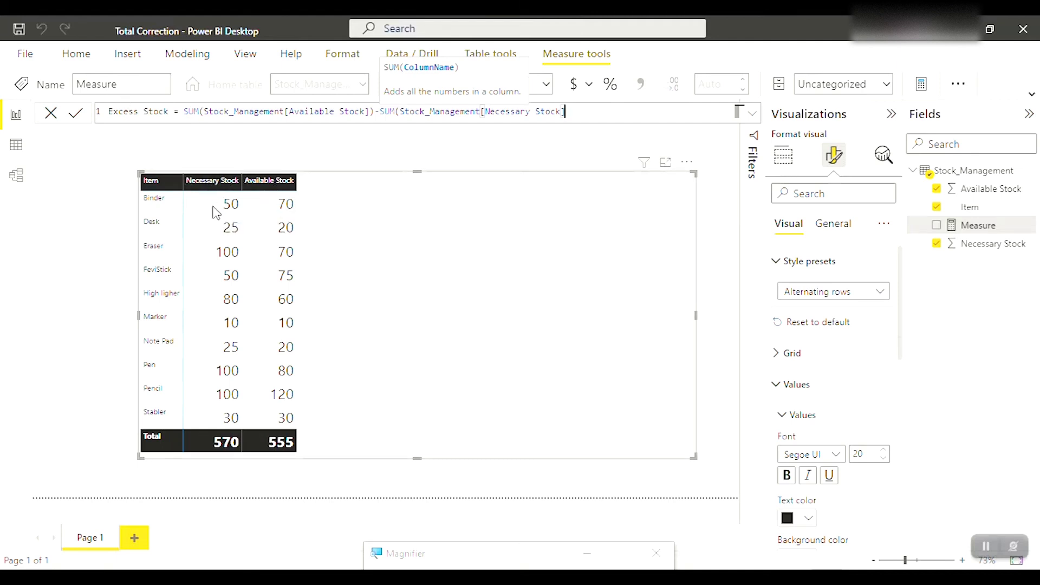
type(")")
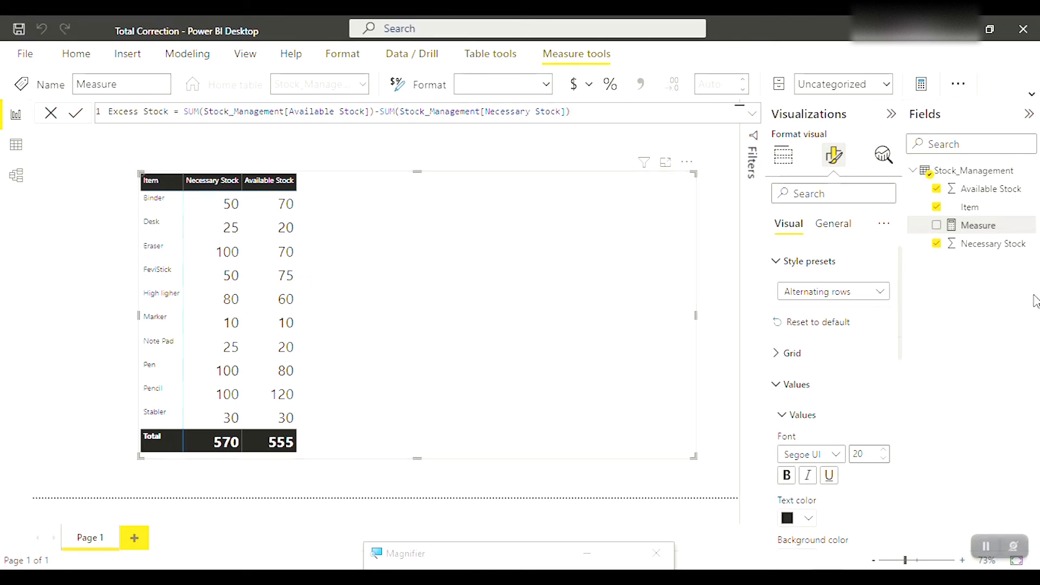
key("Return")
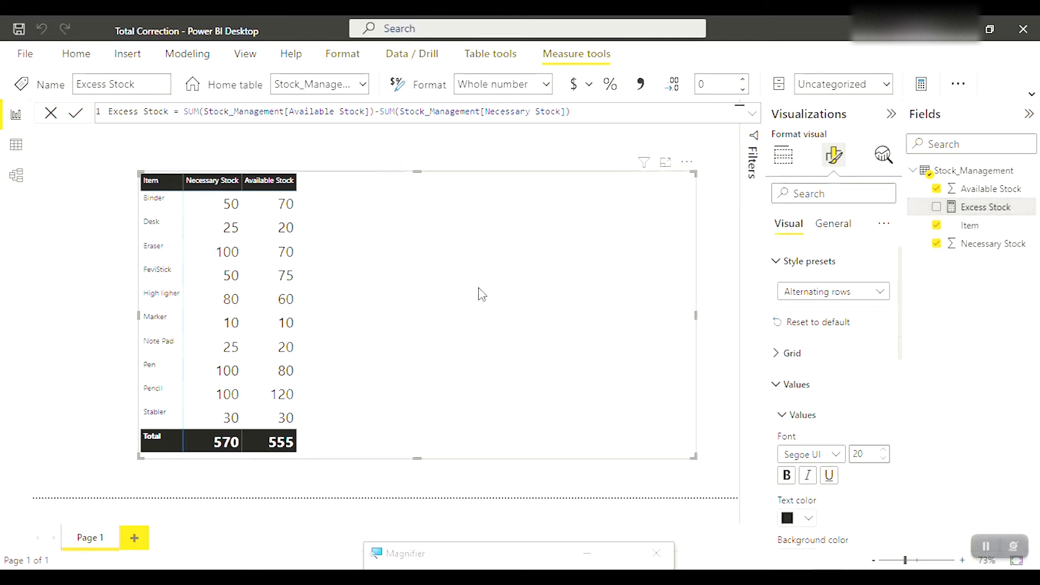
Step: Add the Excess Stock measure to the matrix values
left_click_drag(980, 207, 795, 167)
left_click(798, 170)
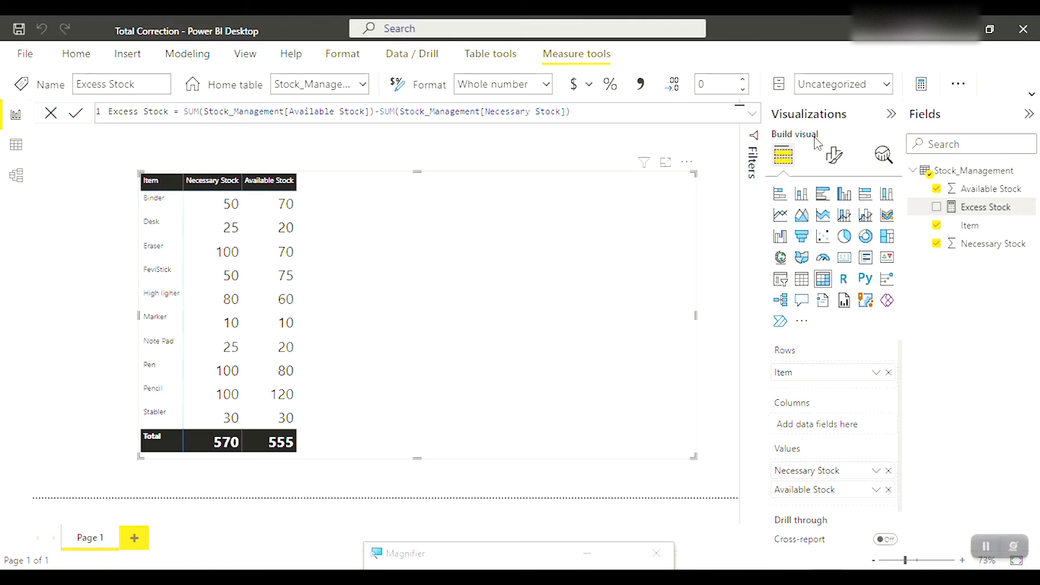
left_click(937, 207)
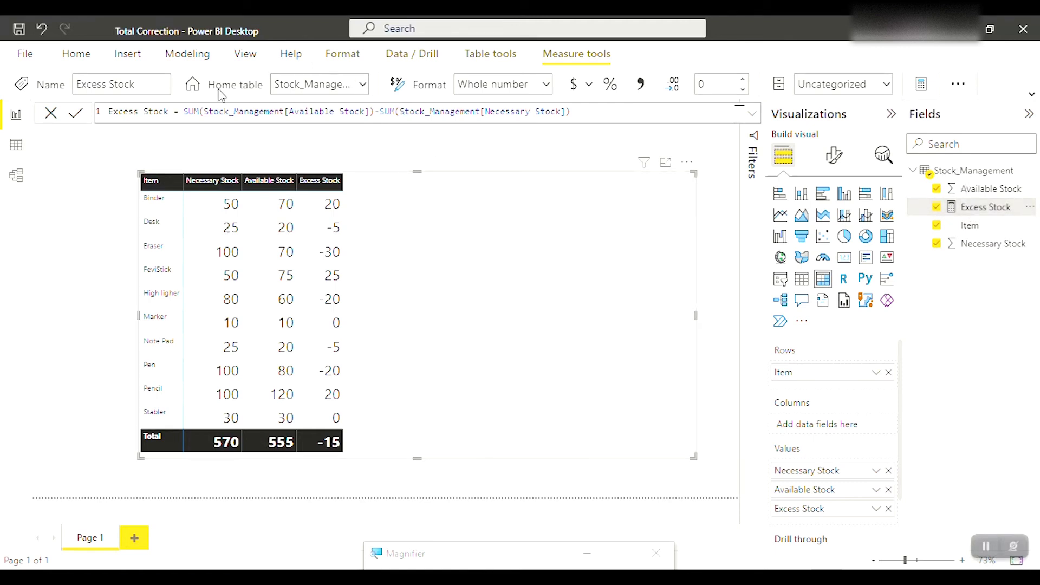
Step: Create a new measure named Need Stock and start its formula with SUM(Stock_Management[Necessary Stock])
left_click(76, 53)
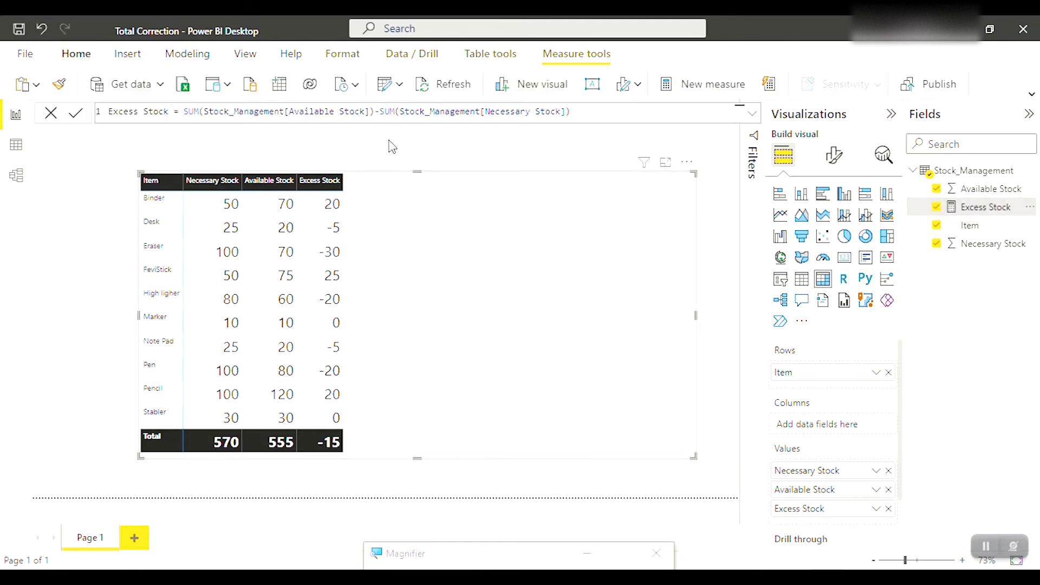
left_click(483, 302)
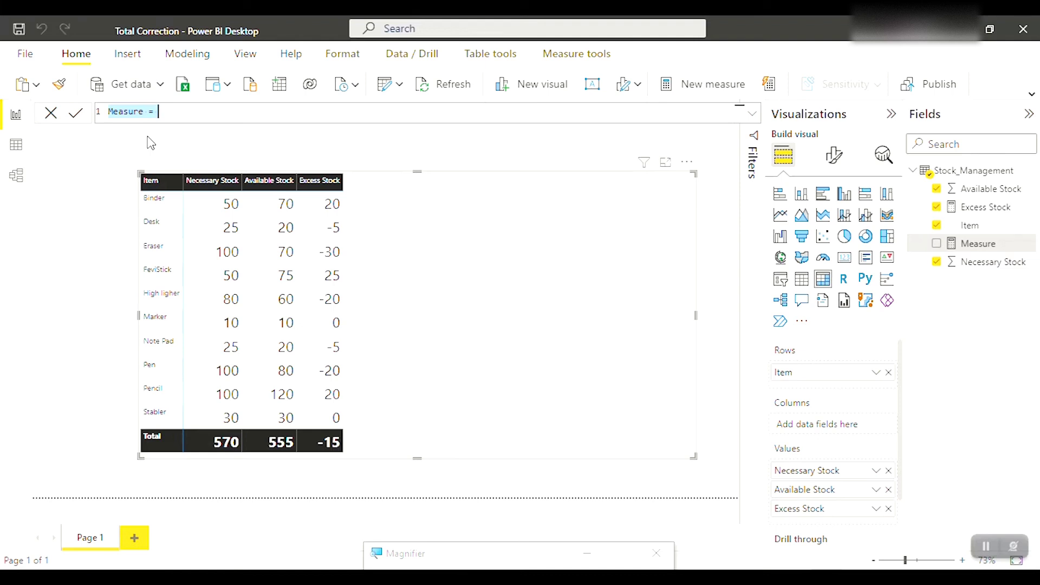
type("Ne")
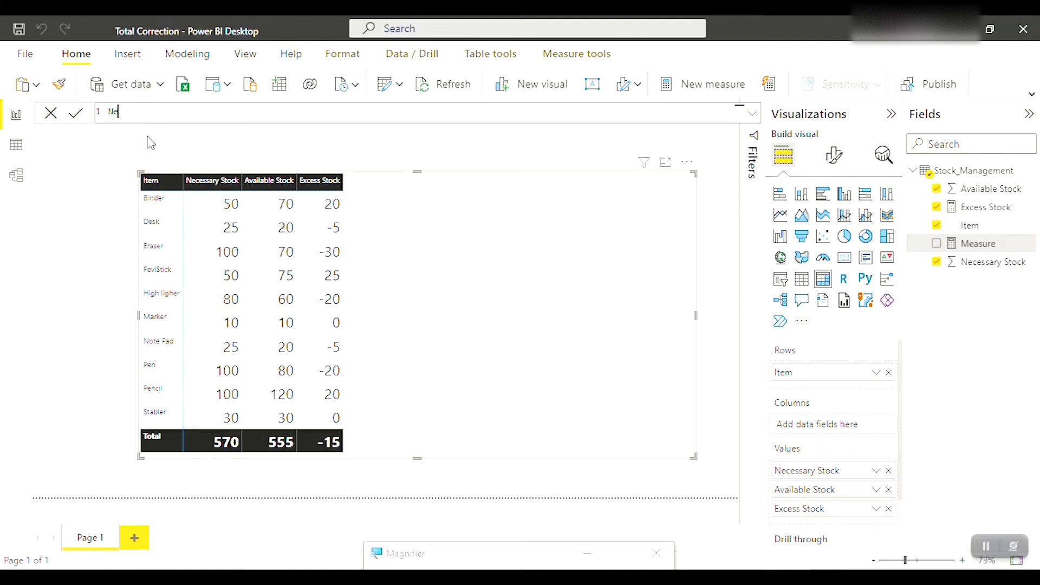
type("ed Stock")
type("= sum")
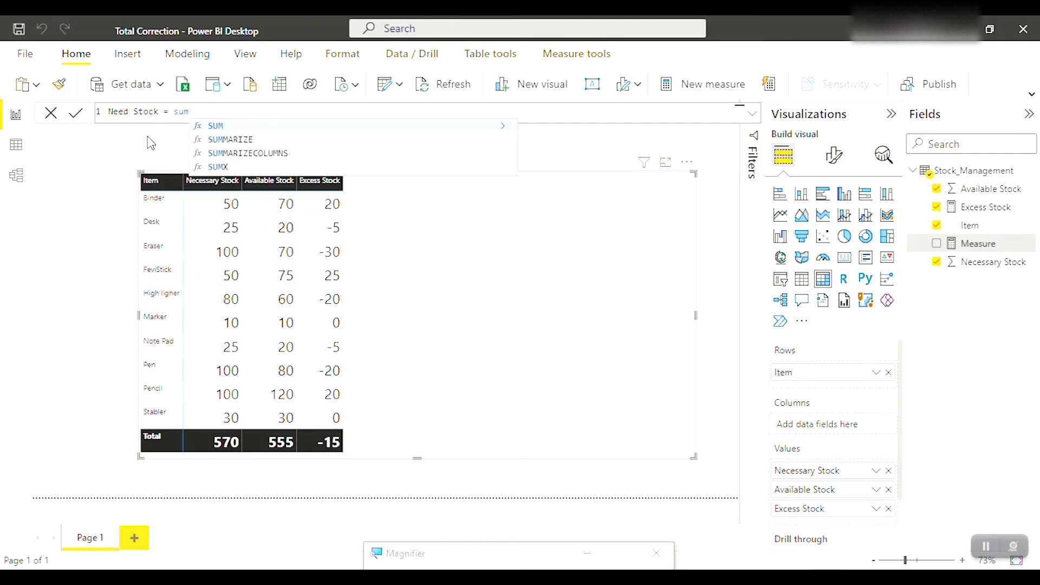
key("Tab")
type("ne")
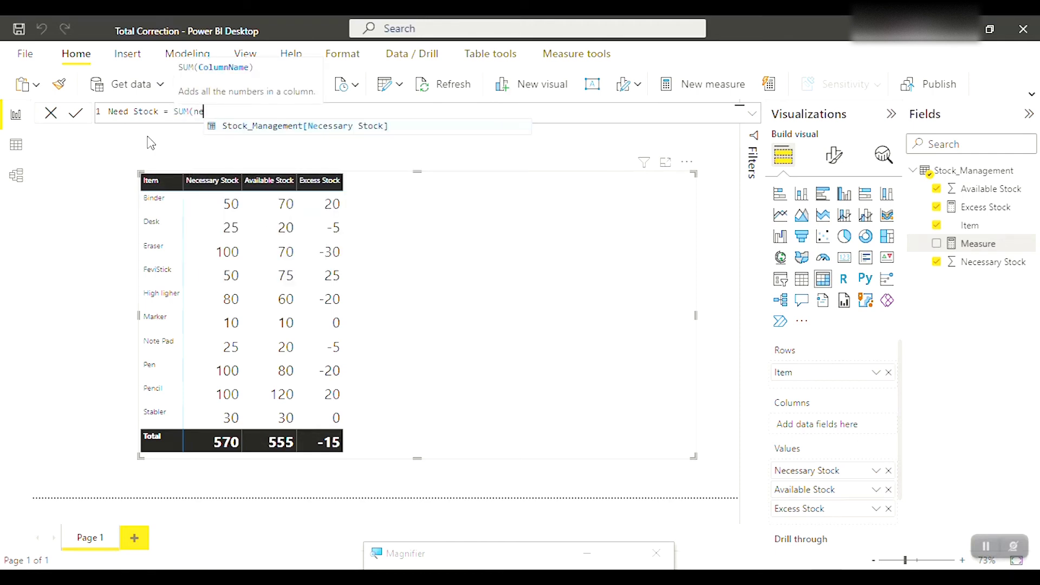
key("Tab")
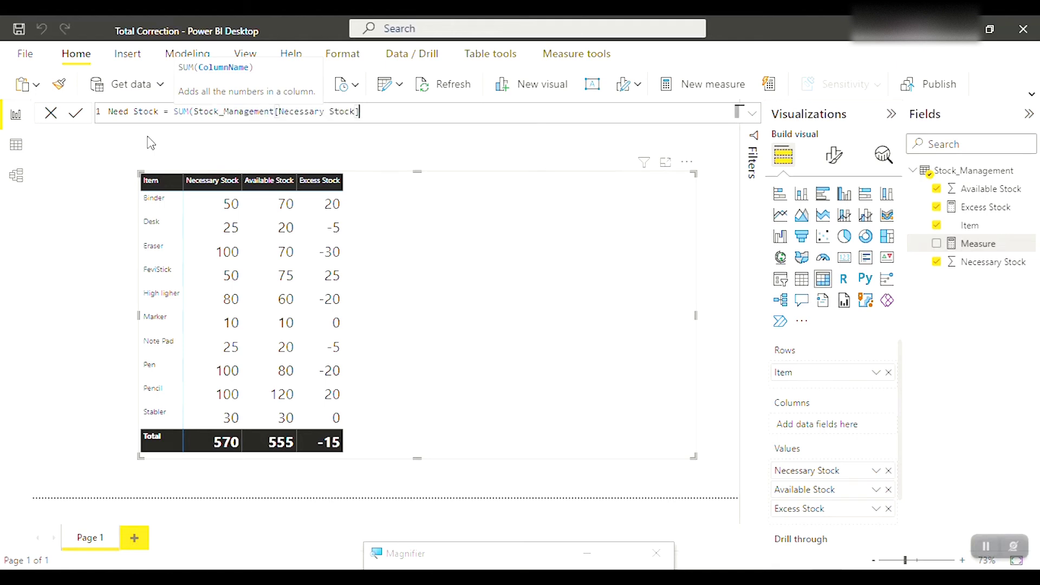
type(")")
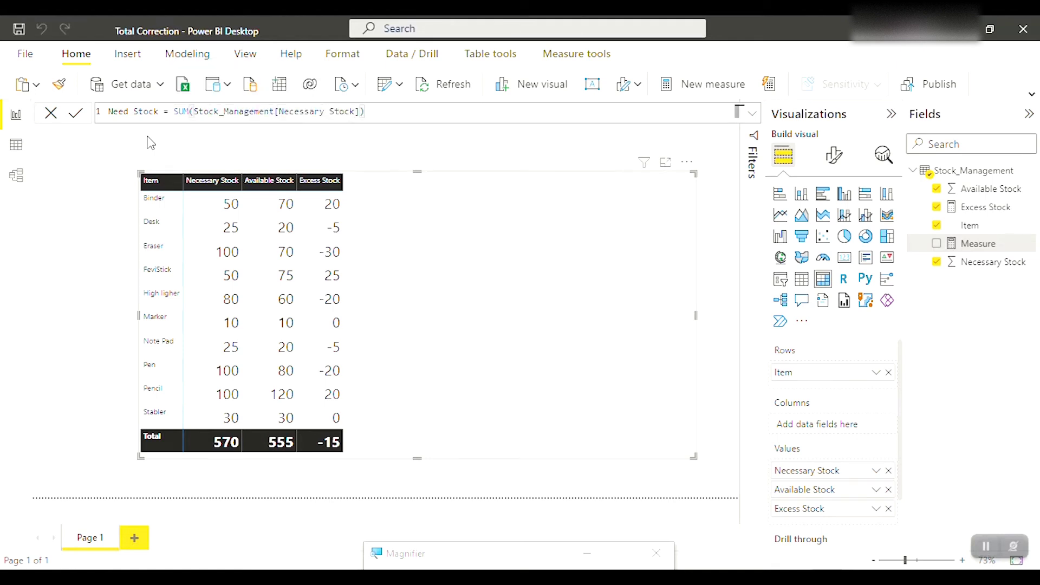
Step: Subtract SUM(Stock_Management[Available Stock]) in the Need Stock formula, commit it and add the measure to the matrix
type("-sum")
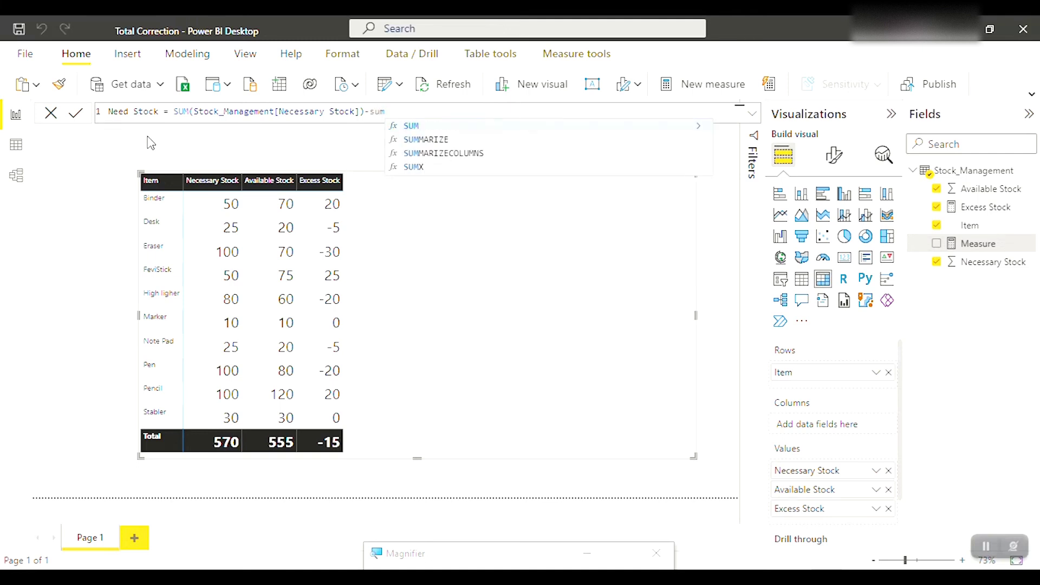
key("Tab")
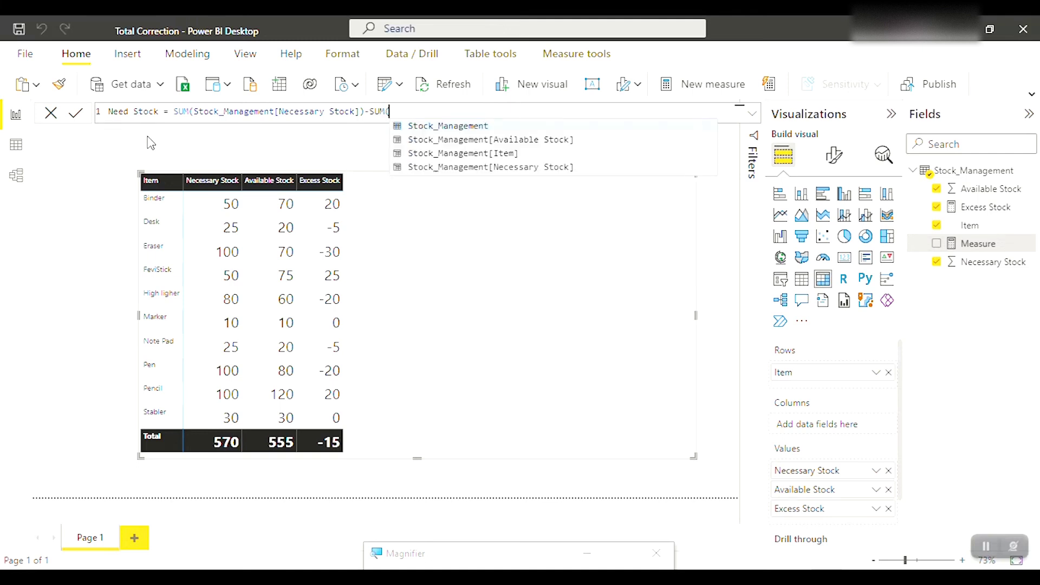
type("av")
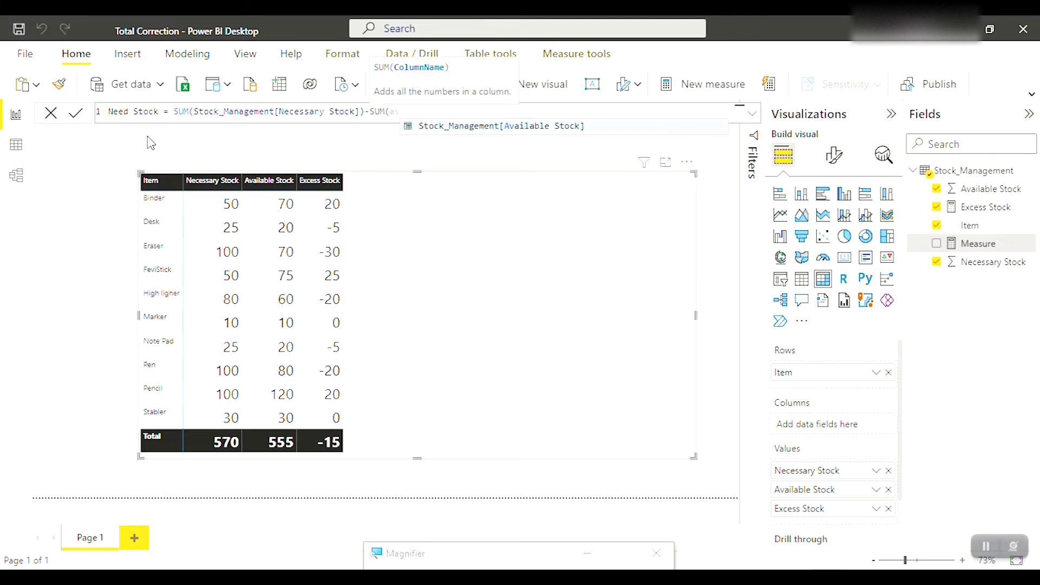
key("Tab")
type(")")
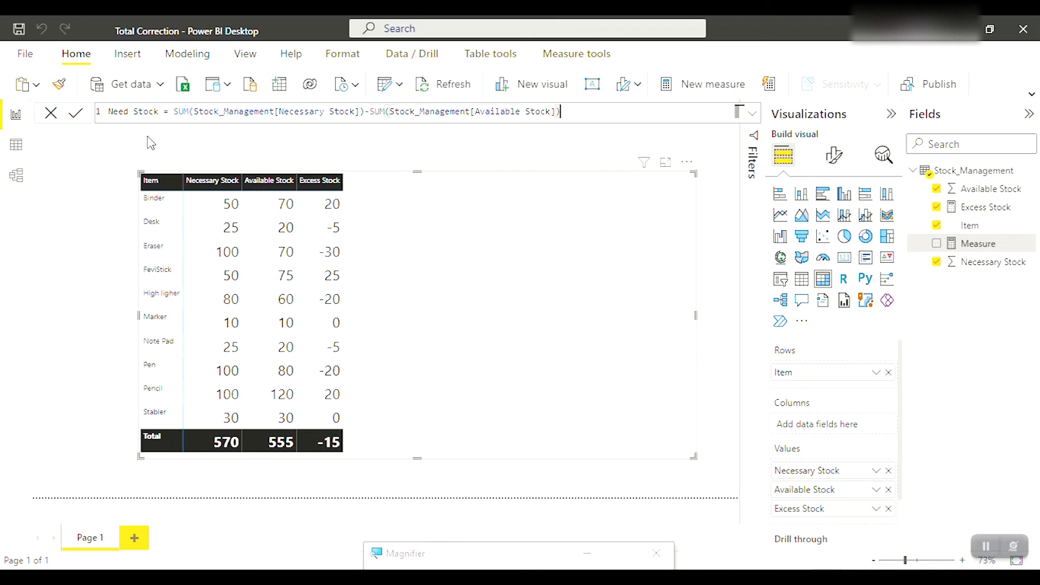
key("Return")
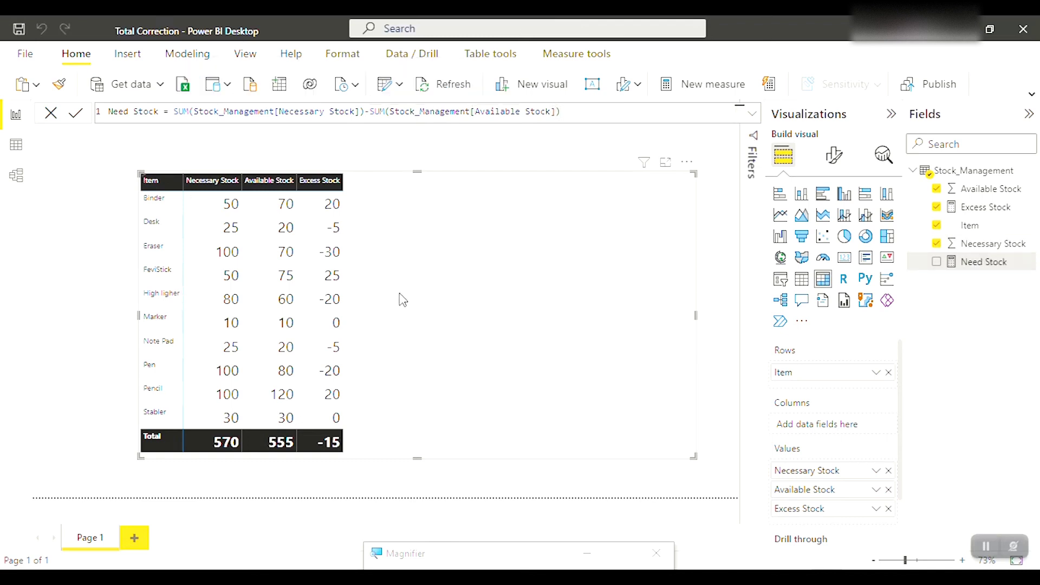
left_click(936, 261)
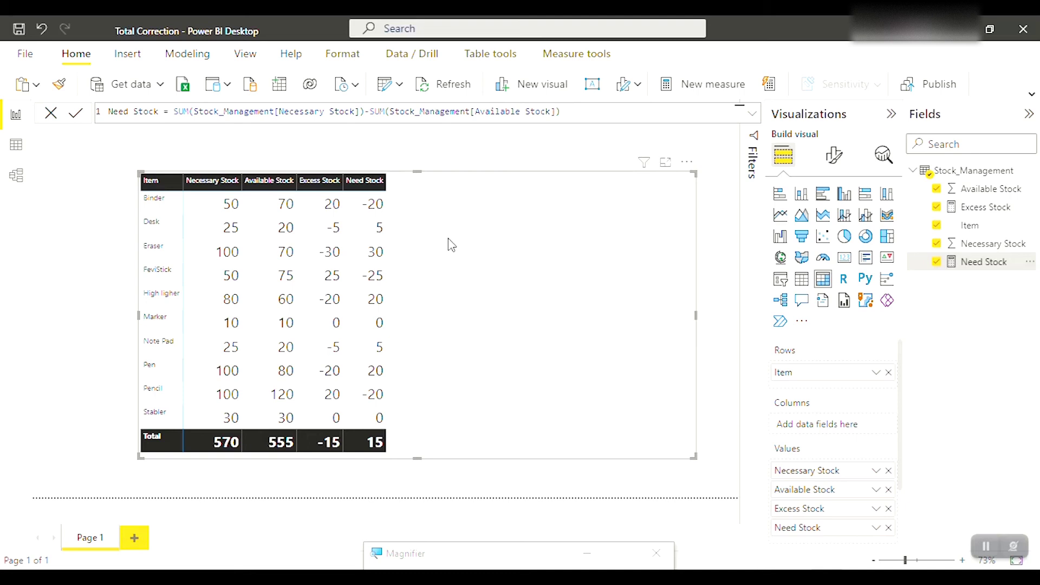
Step: Create the Stock_Management measure Excess Stock New = IF([Excess Stock]>0,[Excess Stock],0) and add it to the matrix values
left_click(983, 172)
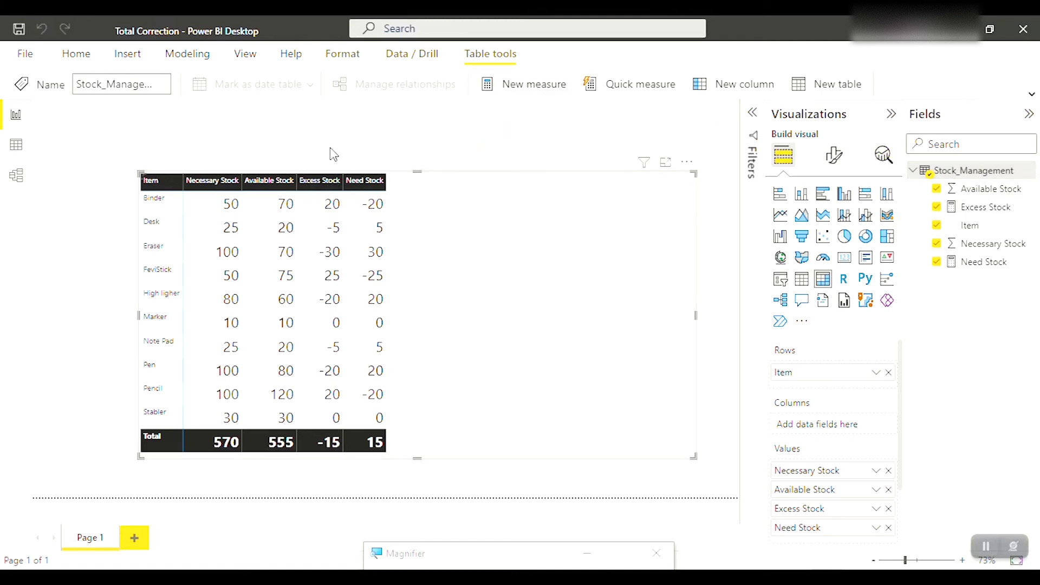
type("Excess Stock New =")
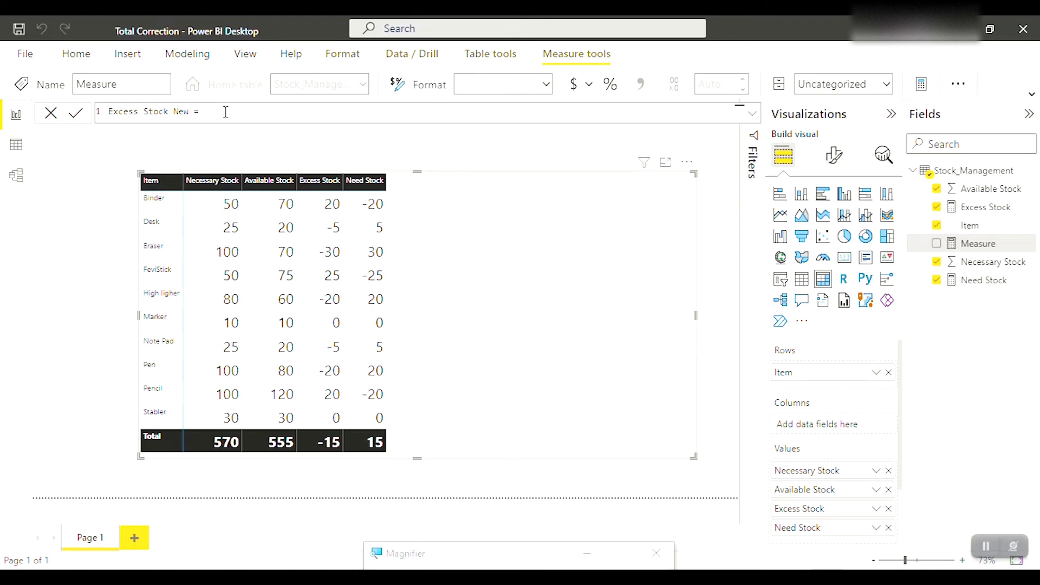
type("IF(")
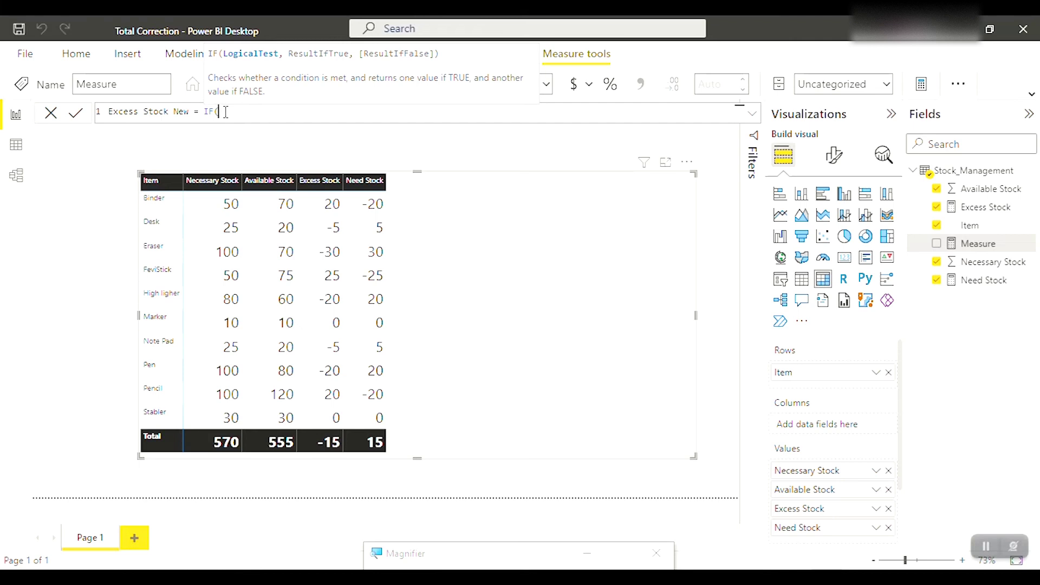
type("exce")
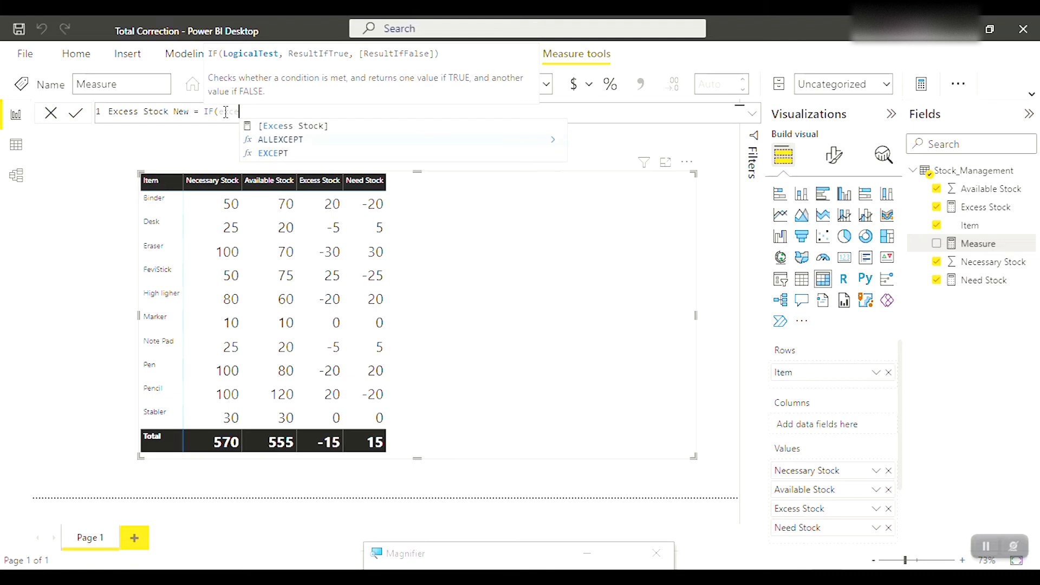
key("Tab")
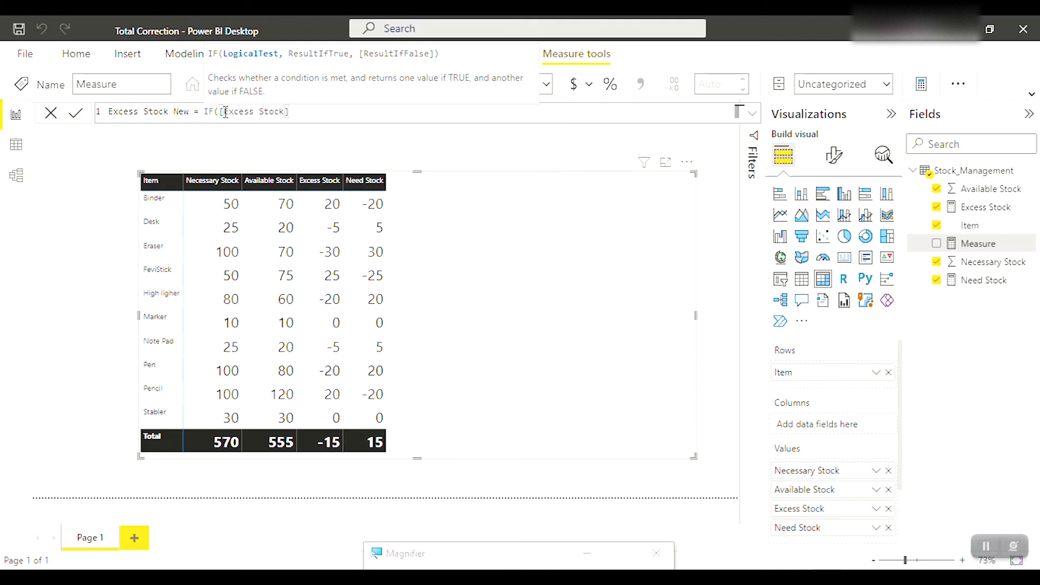
type(">0,exce")
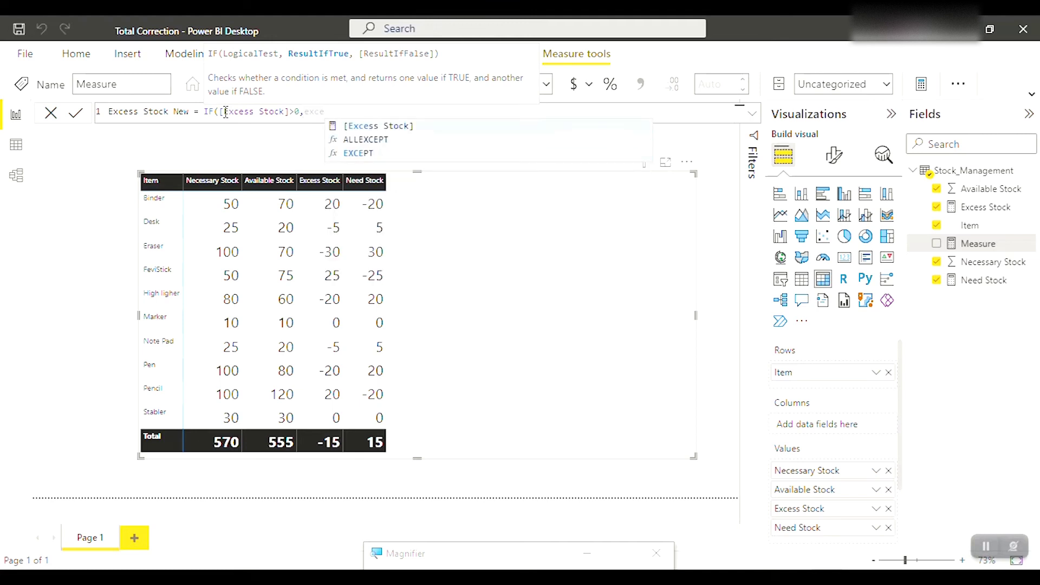
key("Tab")
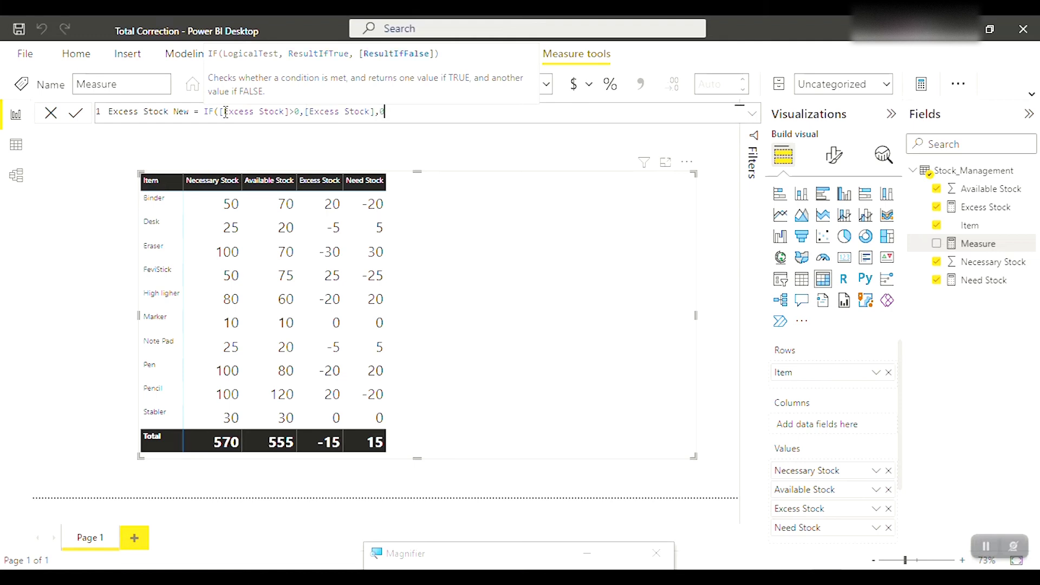
type(")")
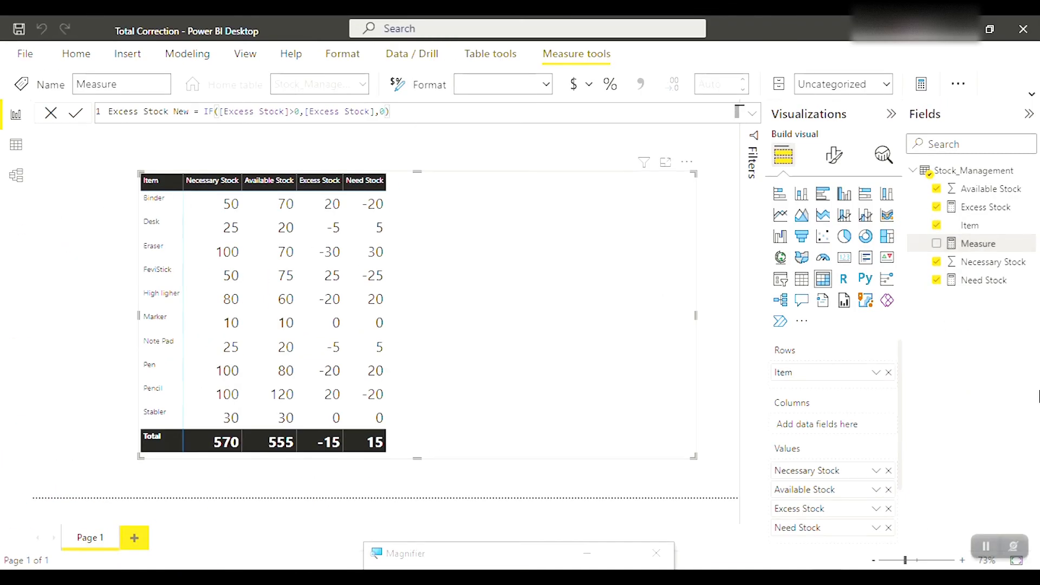
key("Return")
left_click_drag(958, 227, 830, 531)
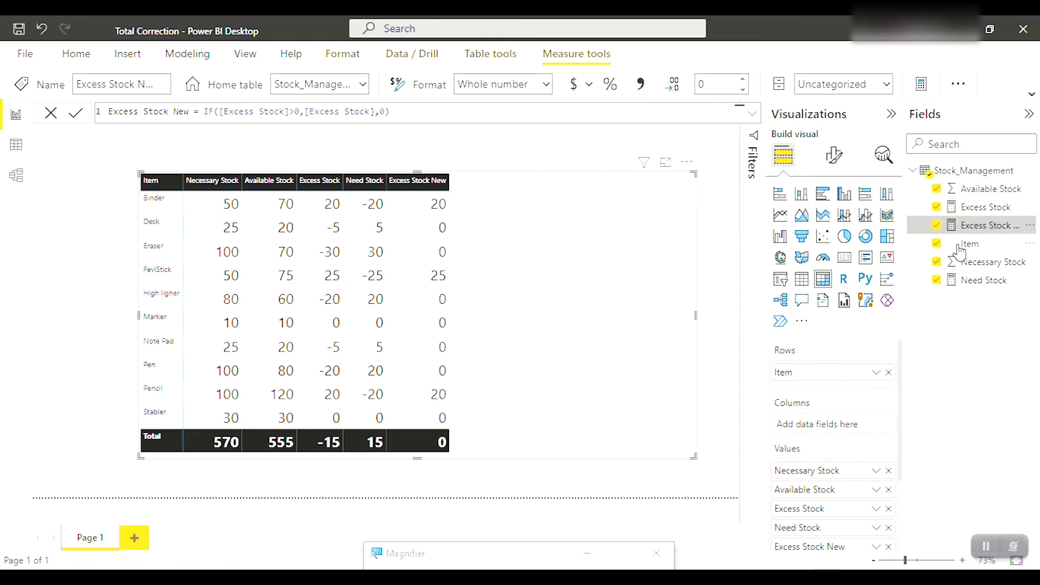
Step: Create the Stock_Management measure Need Stock New = IF([Need Stock]>0,[Need Stock],0) and add it to the matrix values
left_click(959, 171)
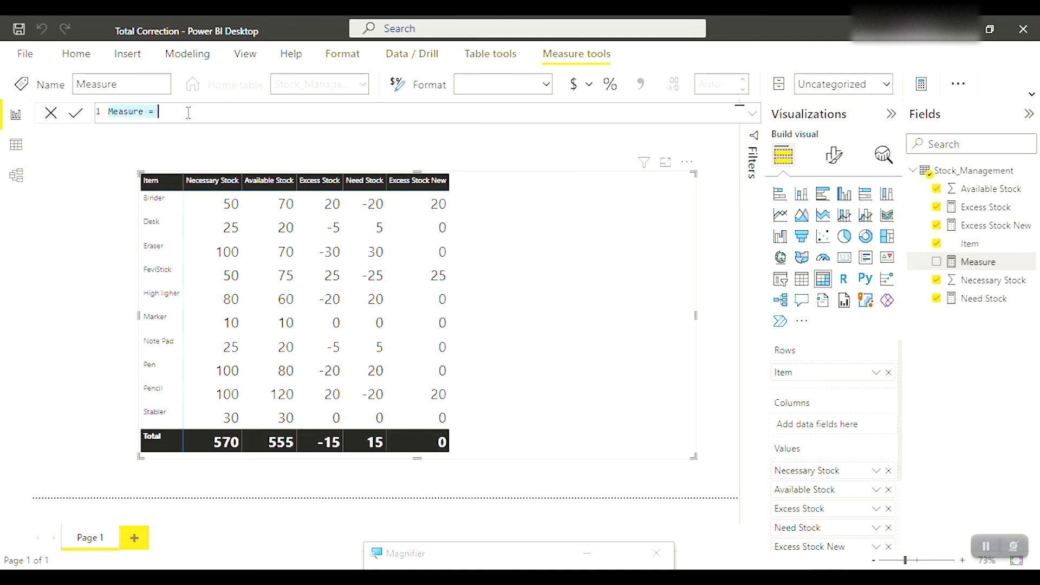
type("Nee")
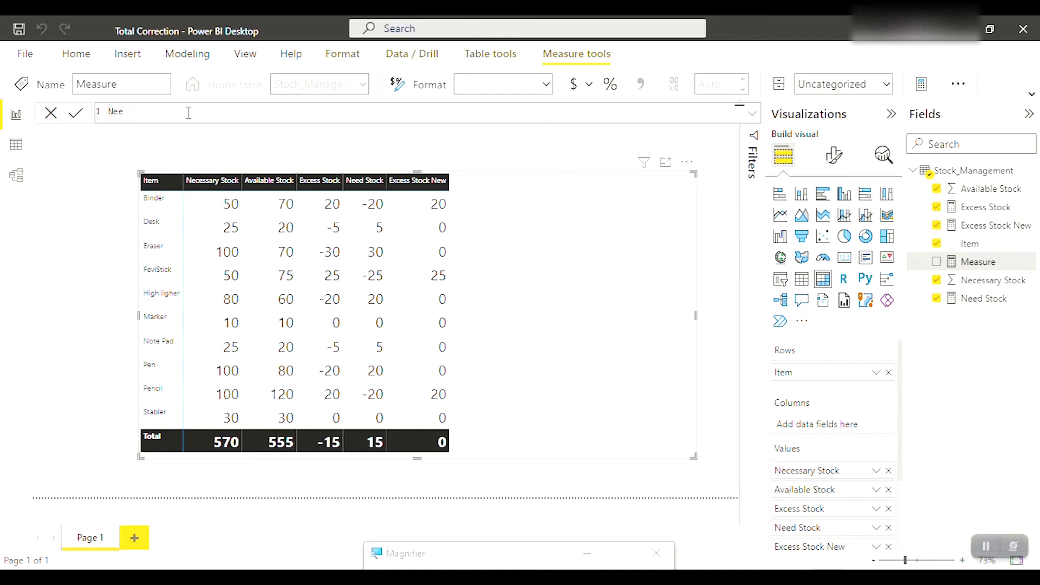
type("d Stock New =")
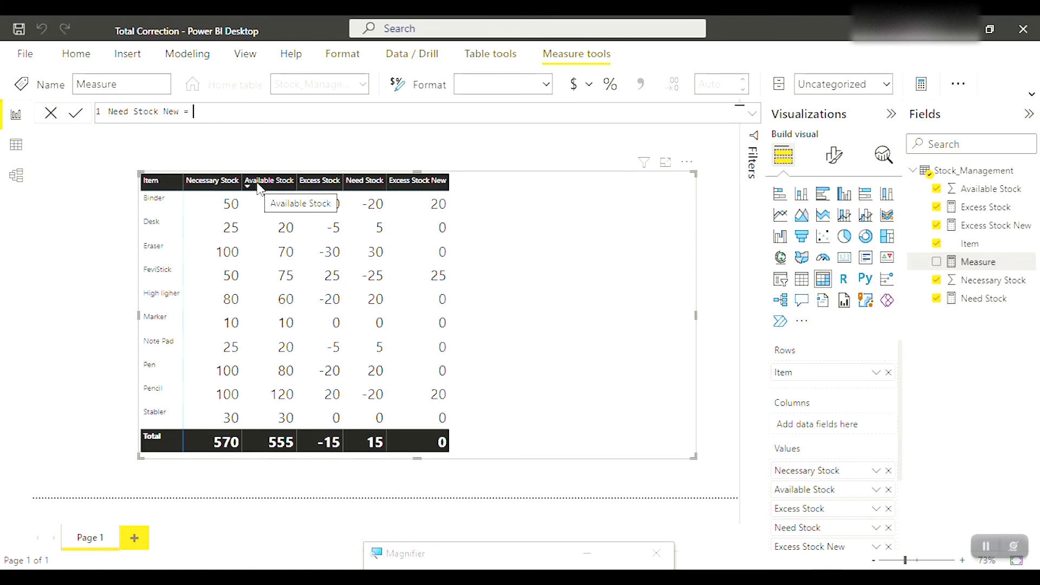
type("IF(")
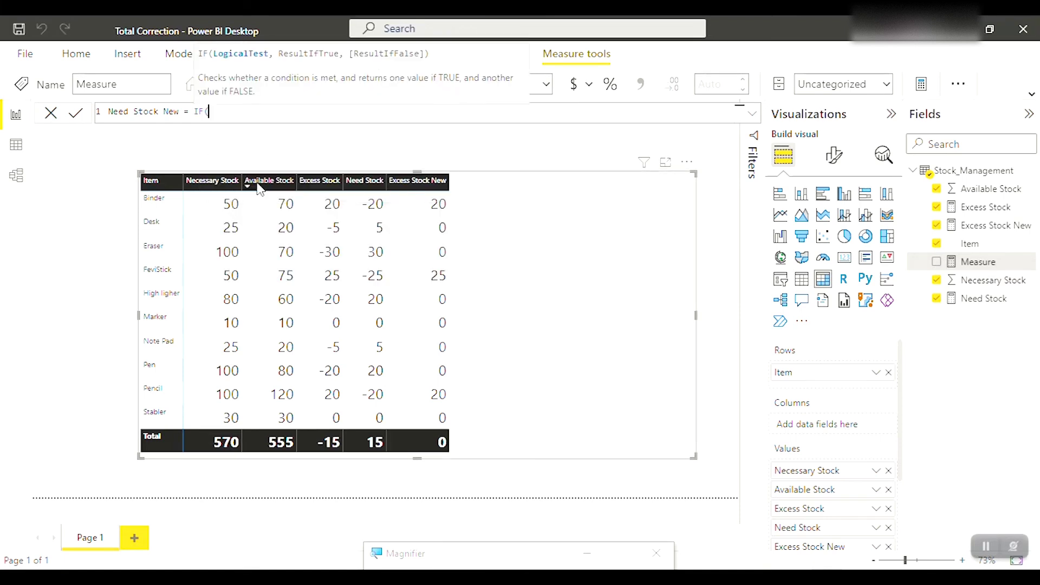
type("nee")
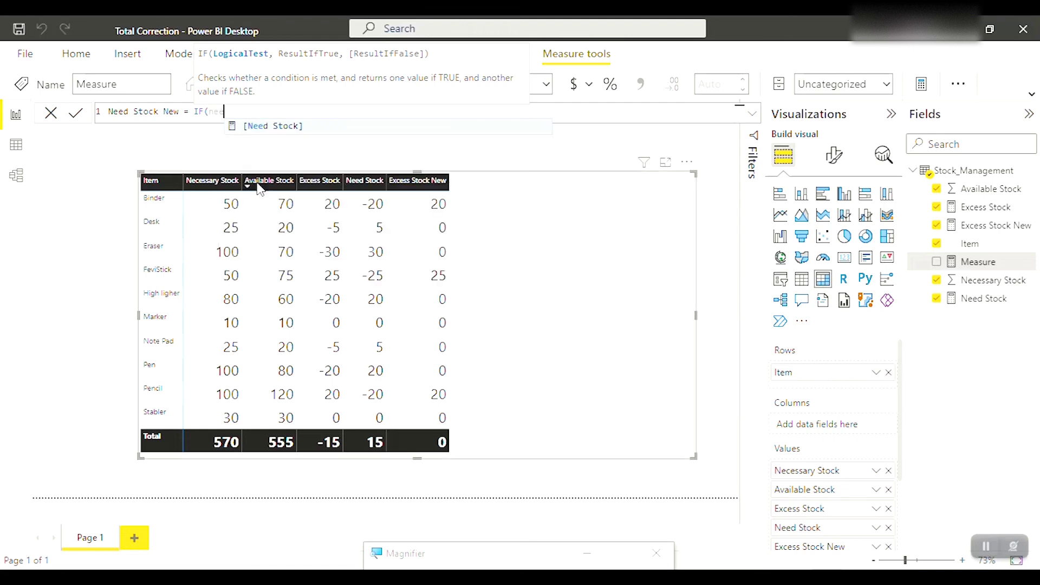
key("Tab")
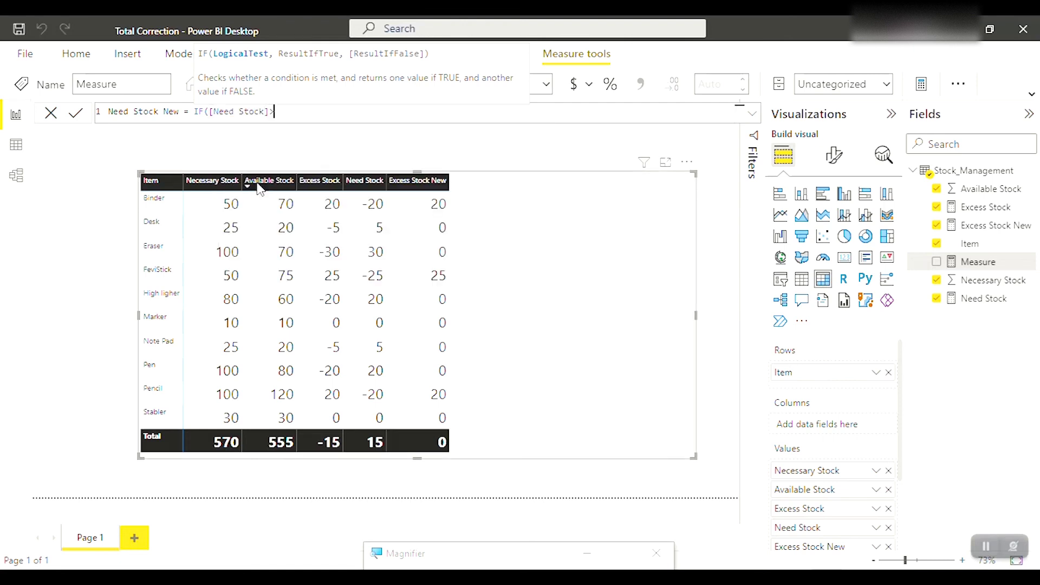
type(">0,nee")
key("Tab")
type(",0)")
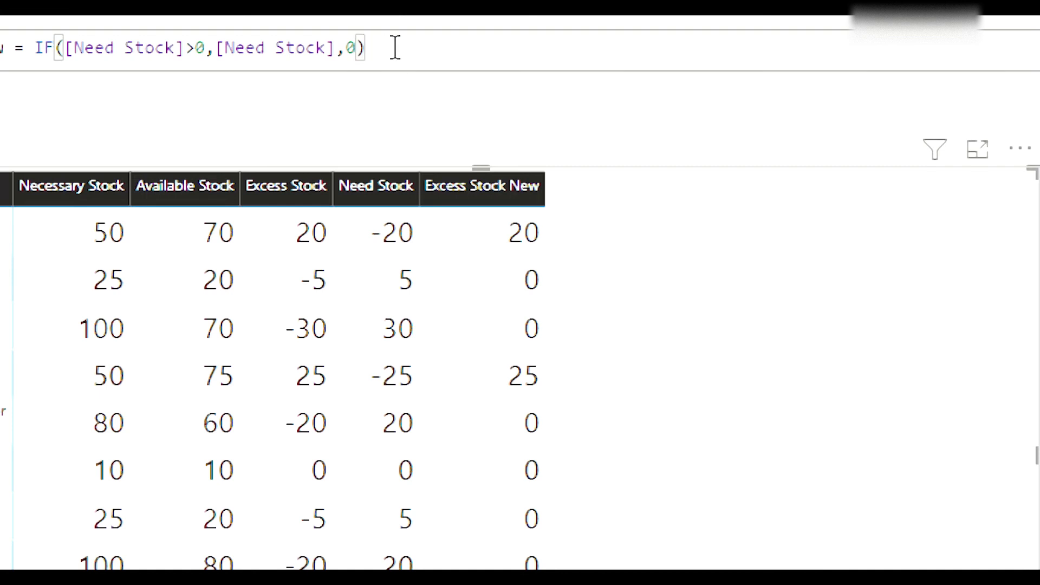
key("Return")
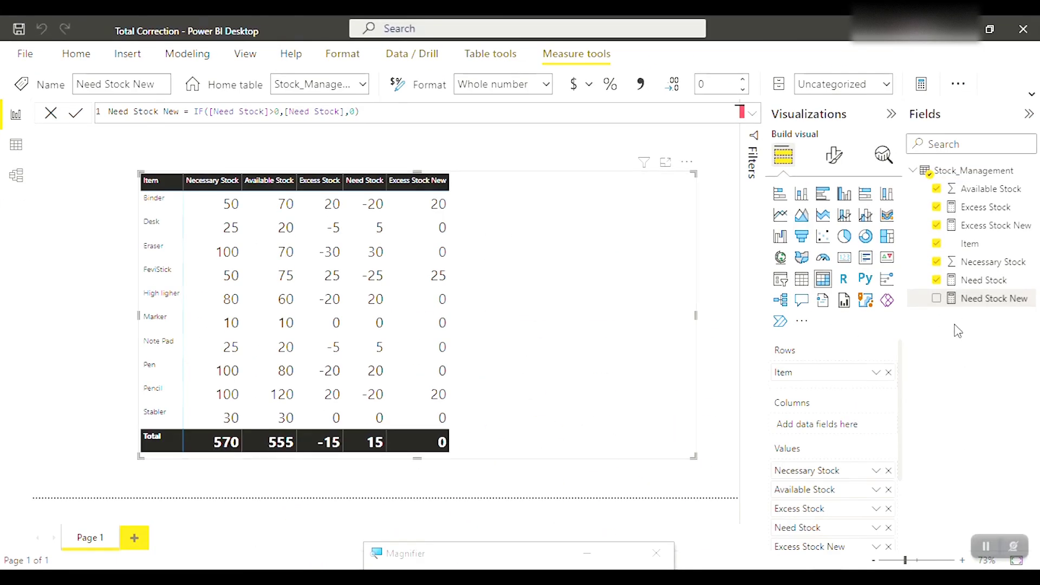
left_click(936, 298)
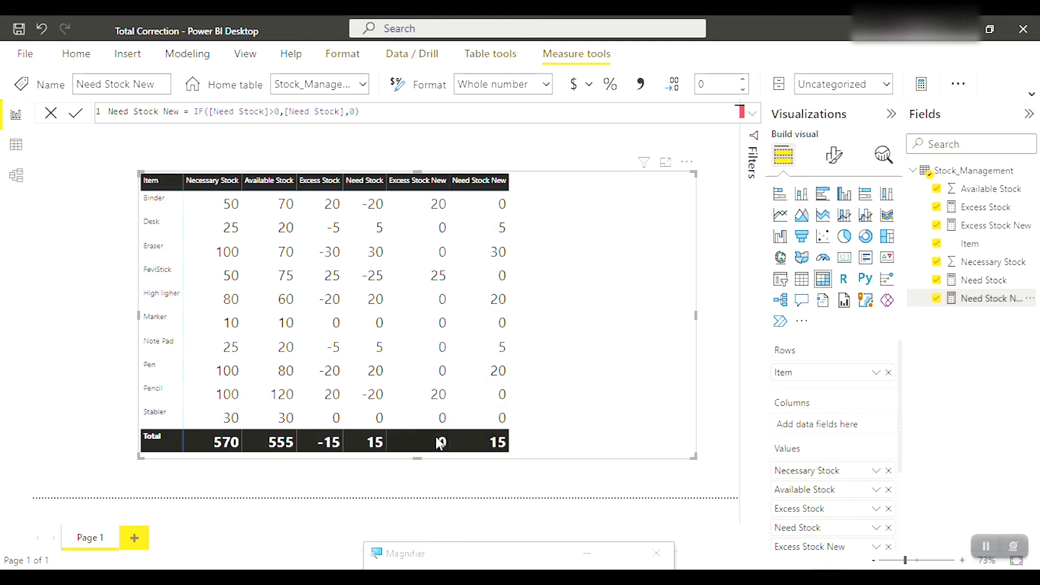
Step: Create a new Stock_Management measure named Excess and start its formula with SUMX over VALUES(Stock_Management)
left_click(983, 171)
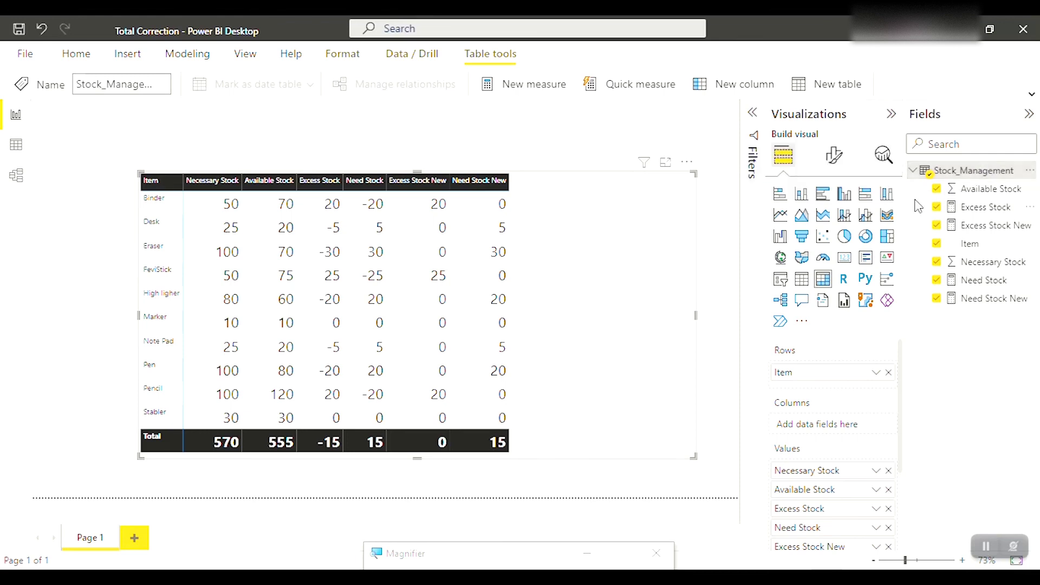
left_click(506, 90)
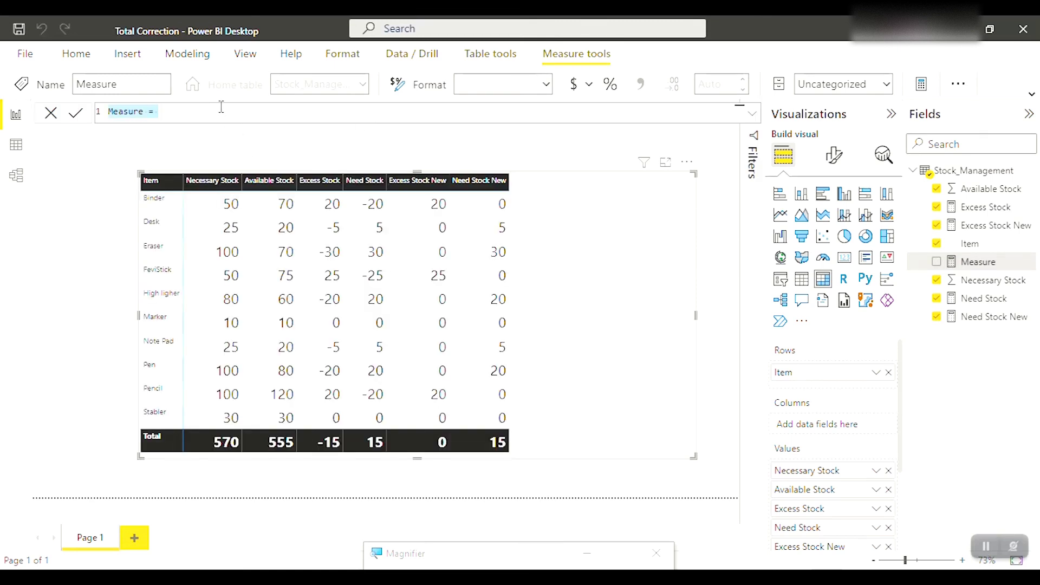
type("Excess")
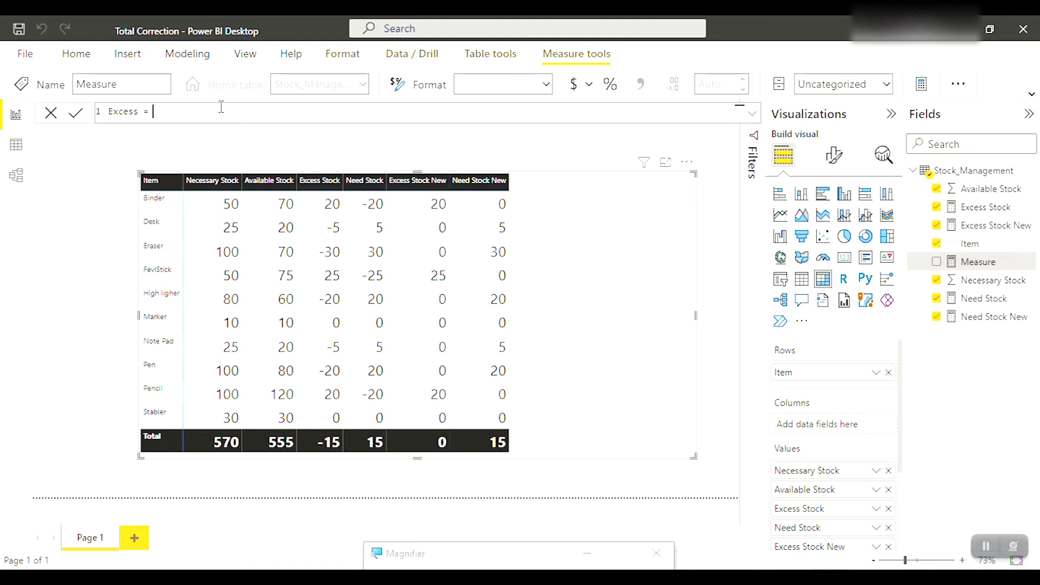
type(" = Sumx")
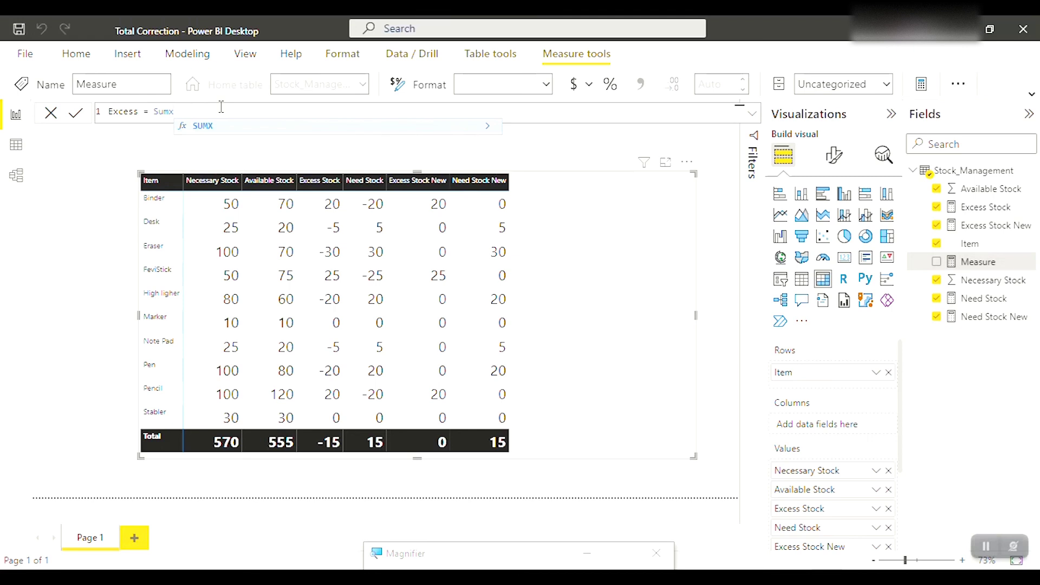
key("Tab")
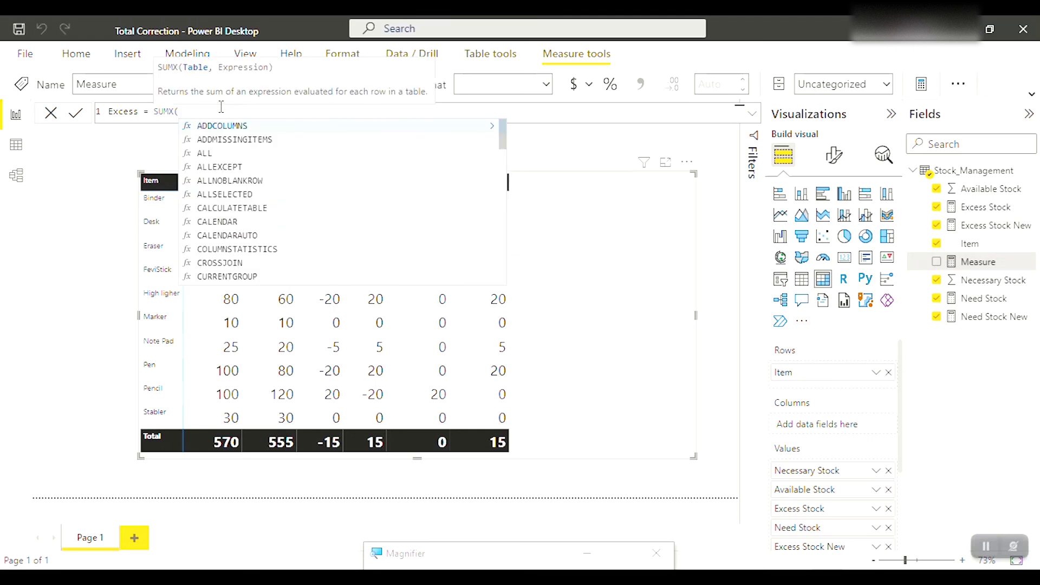
type("v")
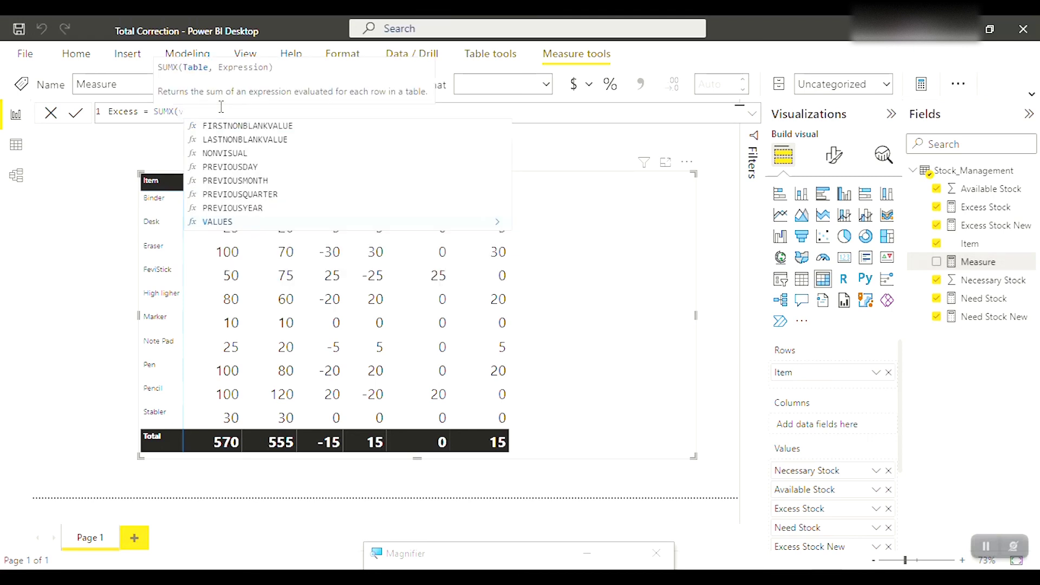
key("BackSpace")
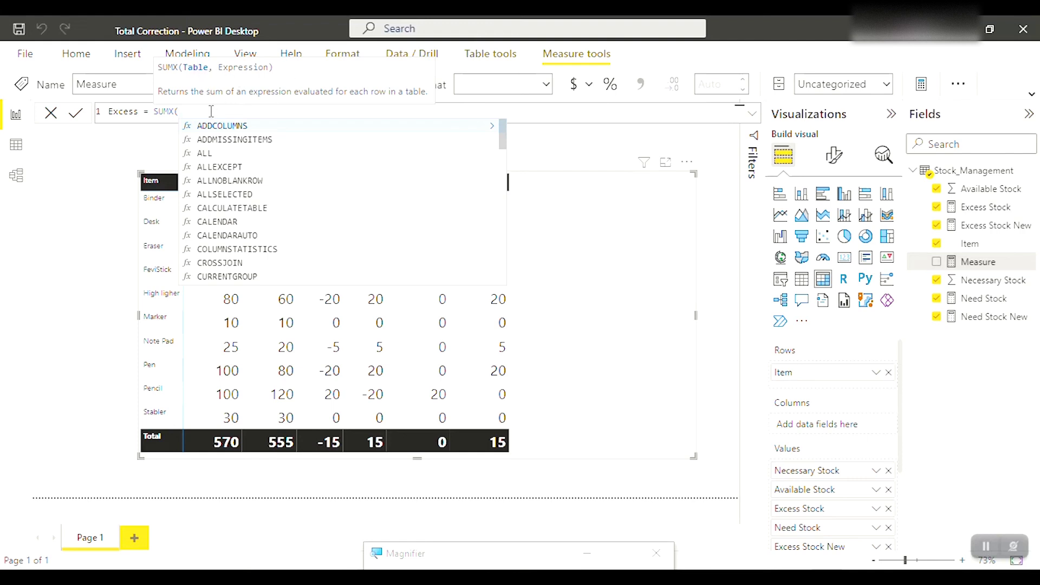
type("value")
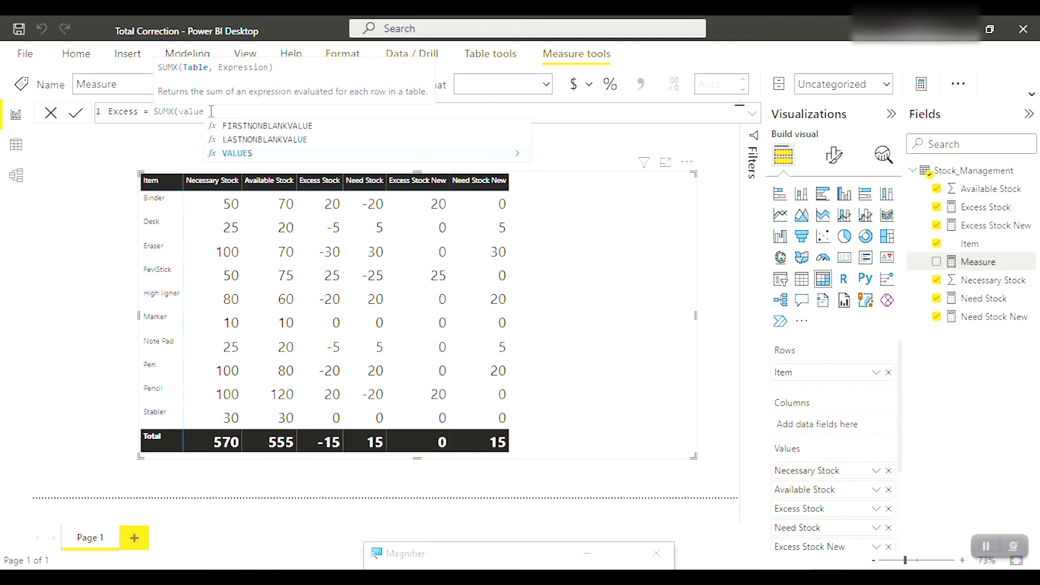
key("Tab")
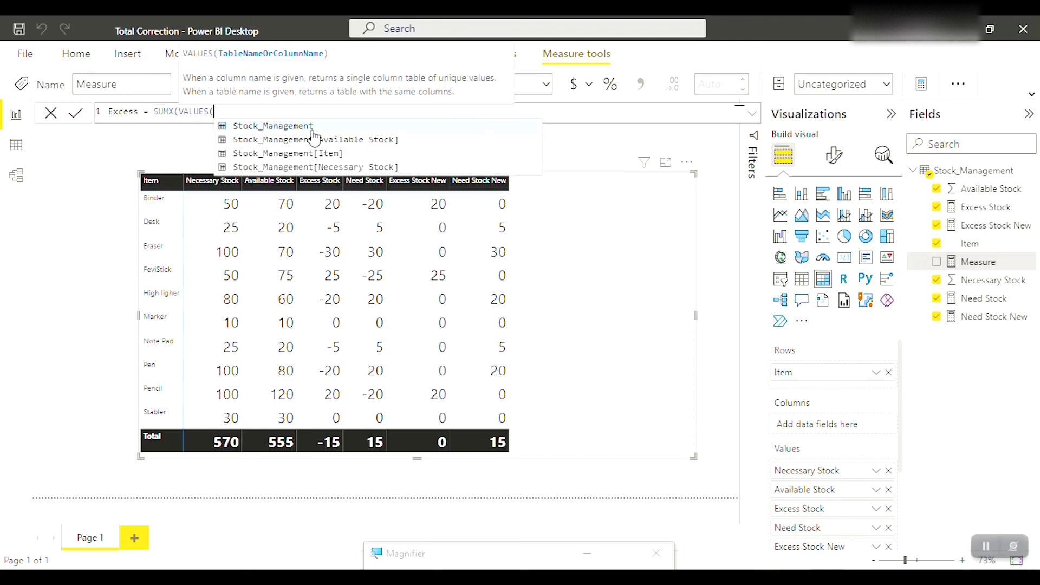
left_click(298, 127)
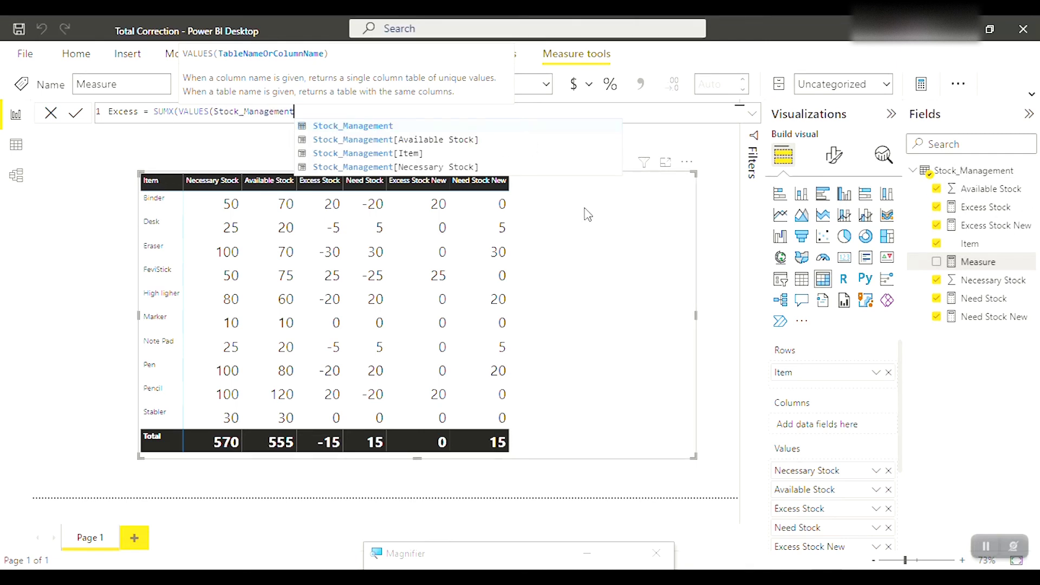
type(")")
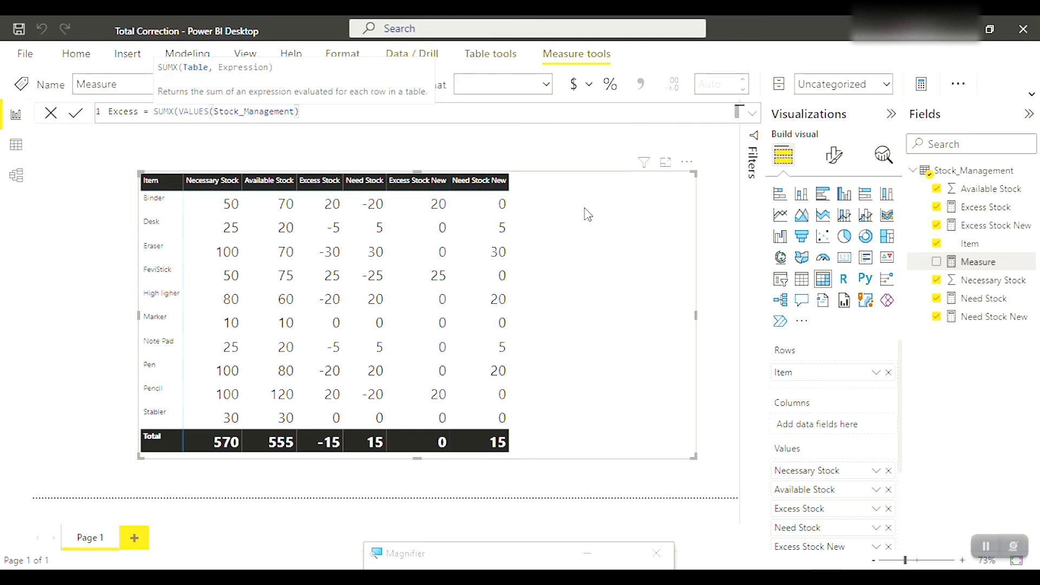
type(",")
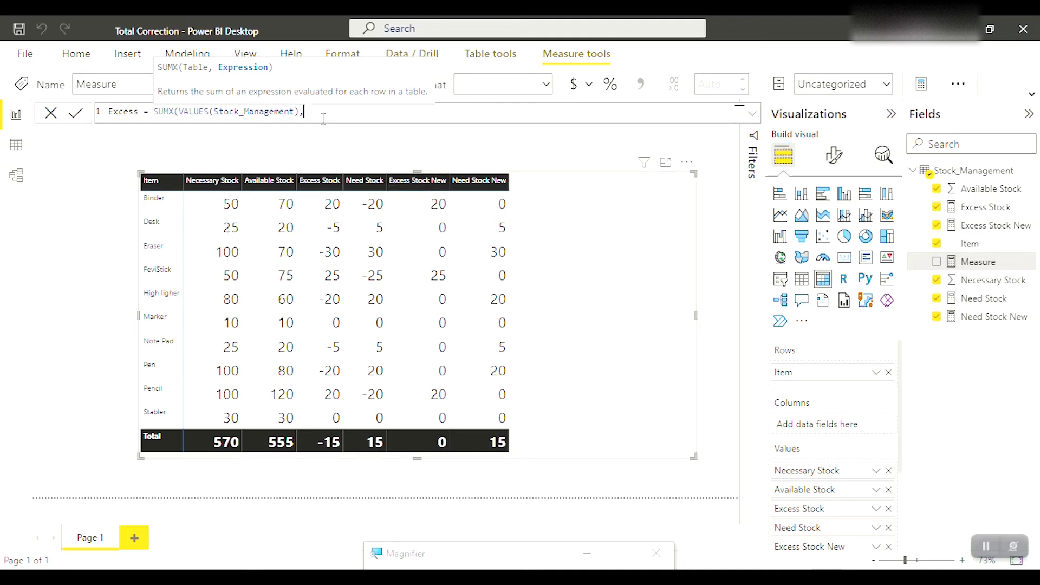
Step: Complete the Excess formula with [Excess Stock New] as the SUMX expression, and add the measure to the matrix as a widened column
type("exce")
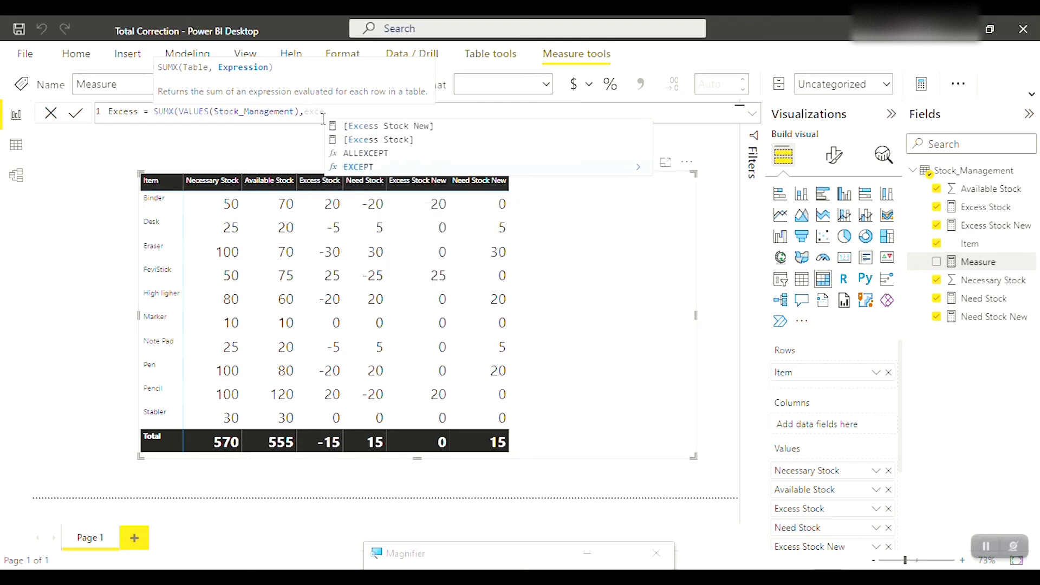
key("Tab")
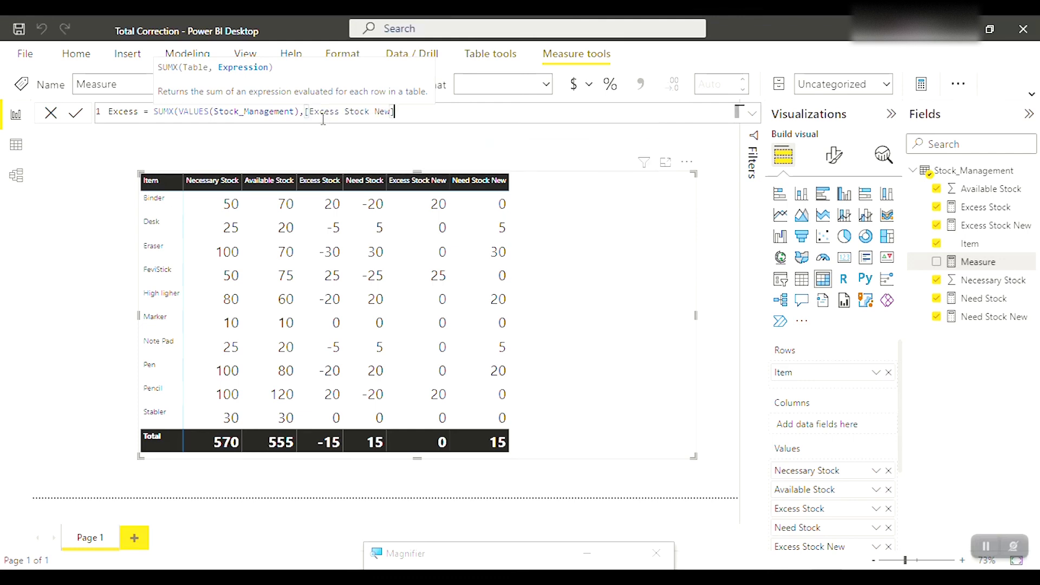
type(")")
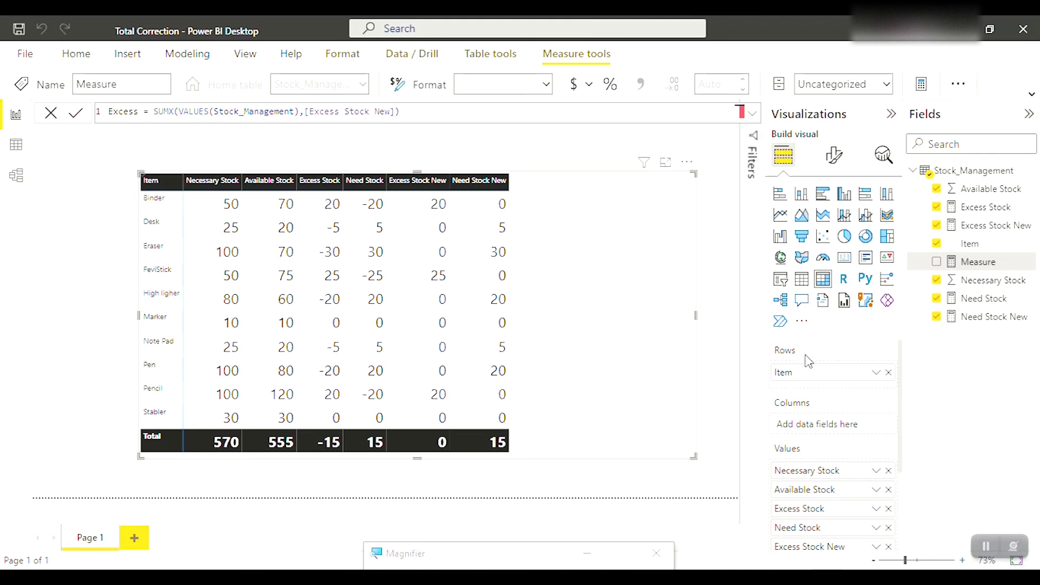
key("Return")
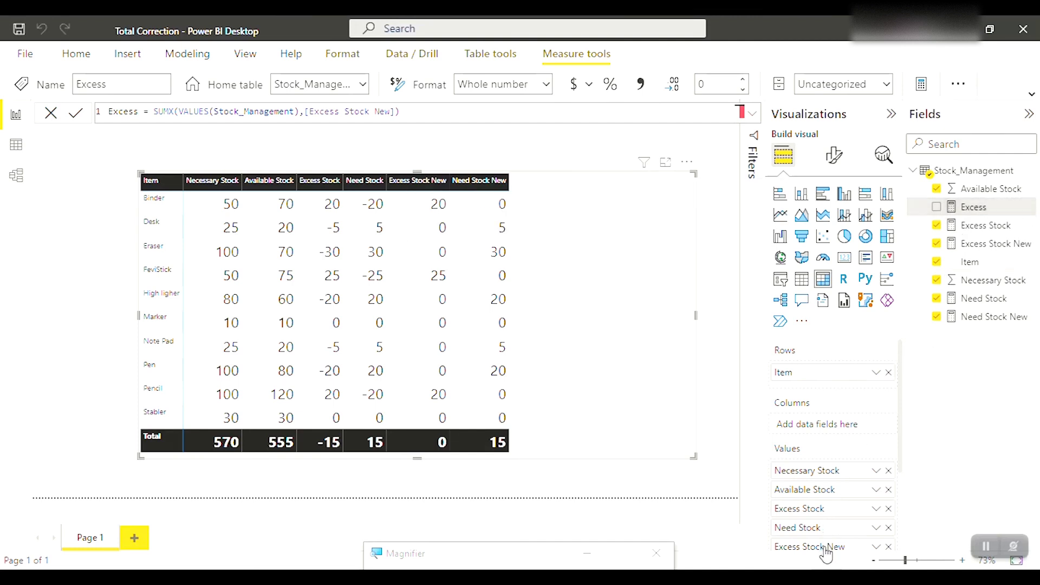
left_click(939, 210)
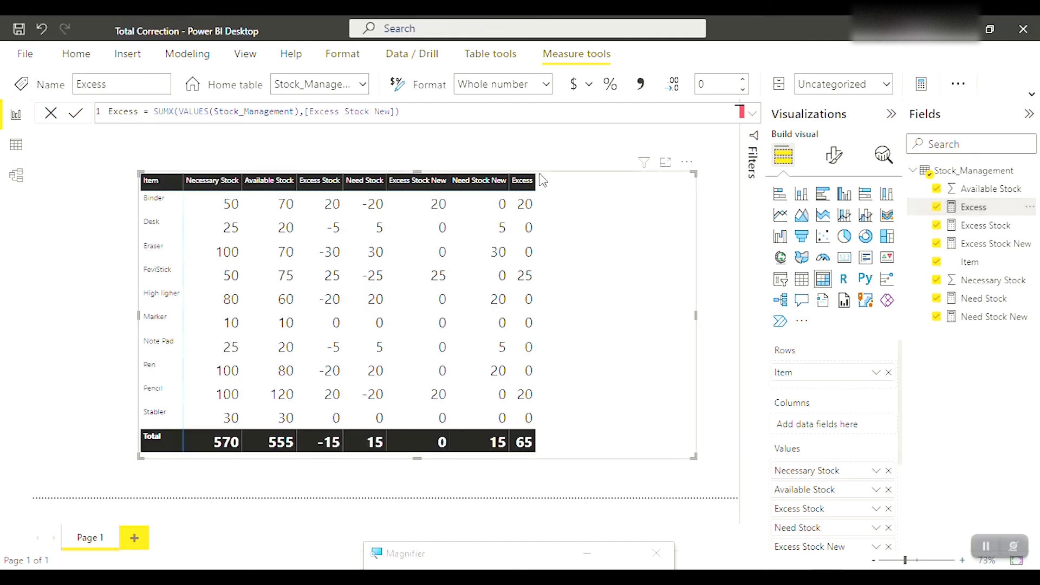
left_click_drag(535, 180, 566, 183)
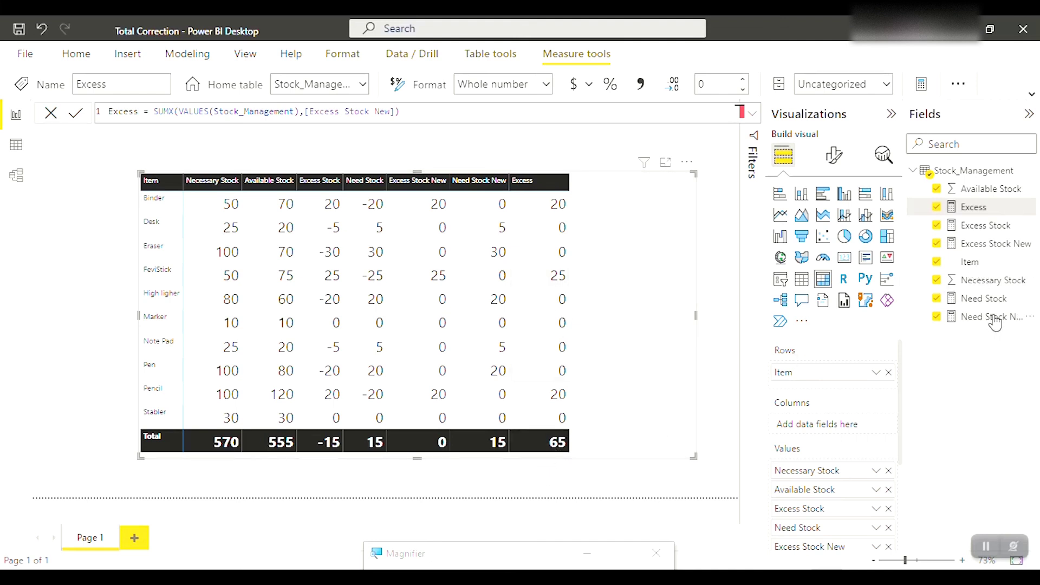
Step: Create the Stock_Management measure Need = SUMX(VALUES(Stock_Management),[Need Stock New])
left_click(983, 170)
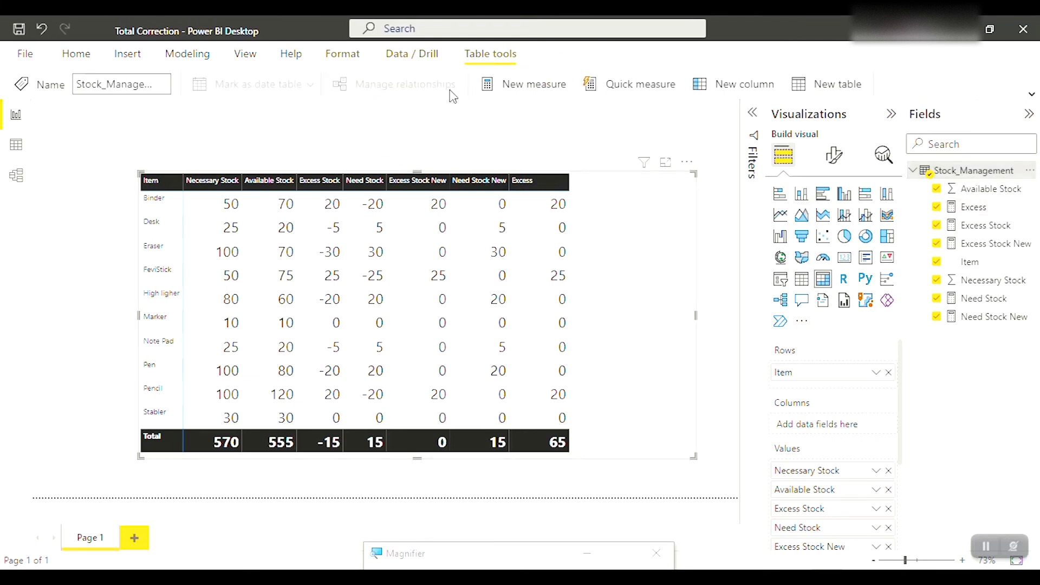
left_click(509, 85)
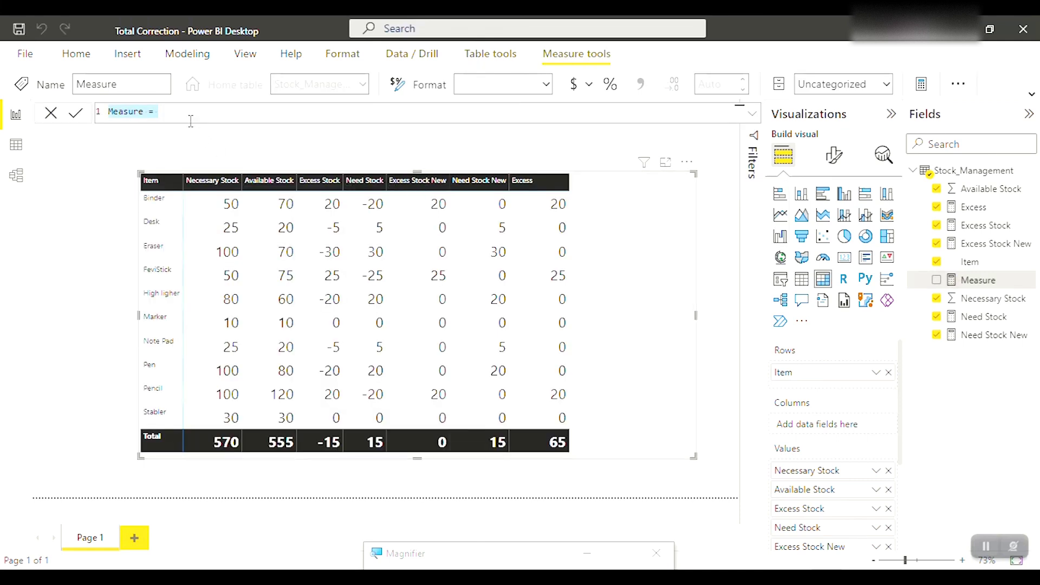
type("Need =")
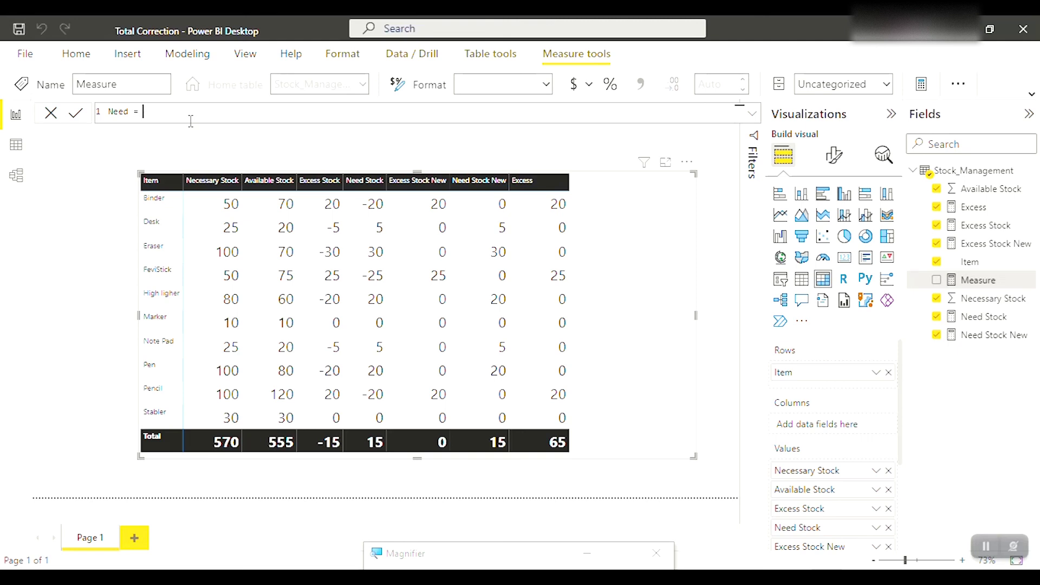
type("Sumx")
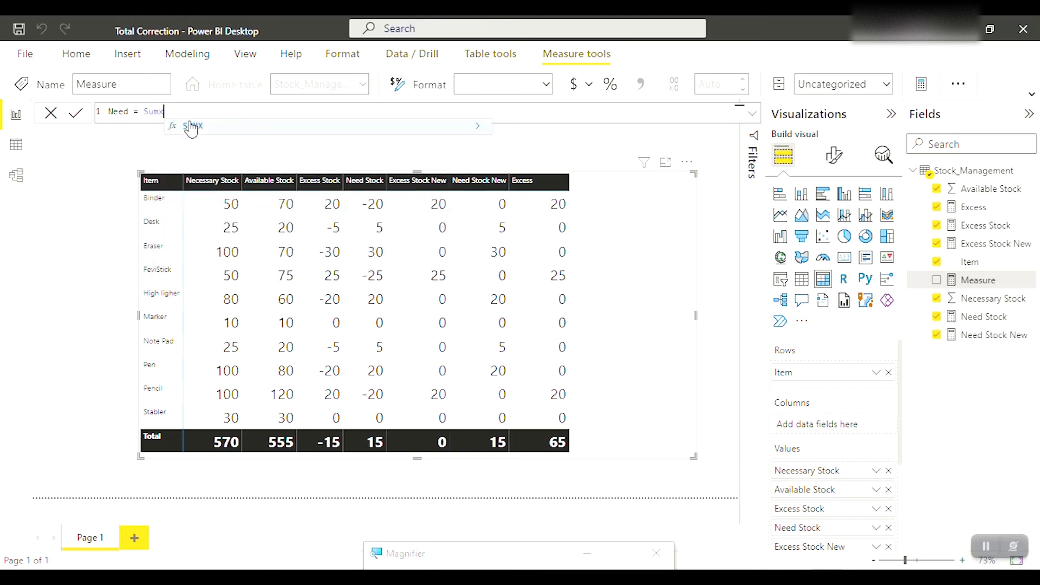
key("Tab")
type("valu")
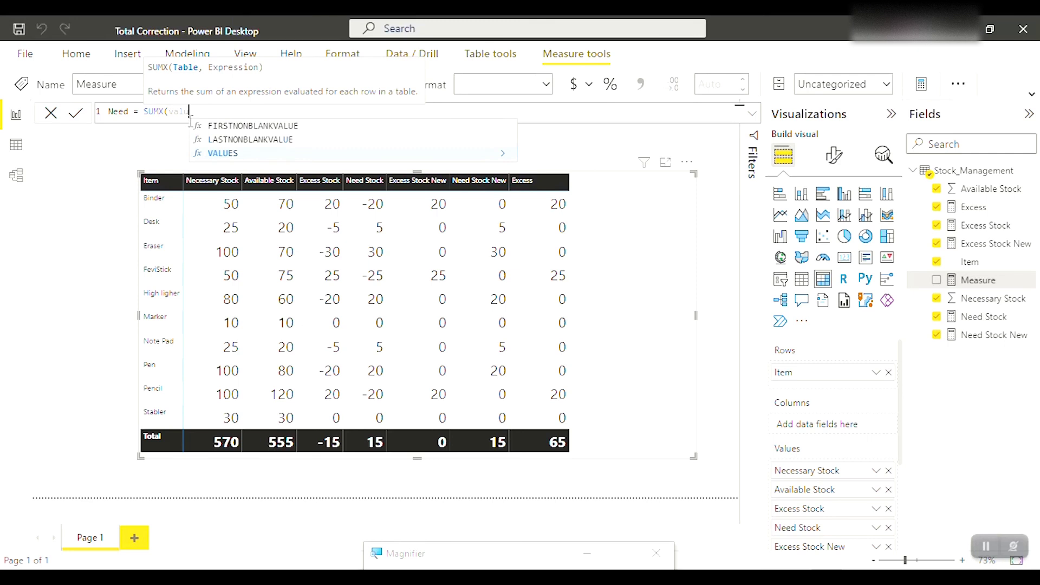
key("Tab")
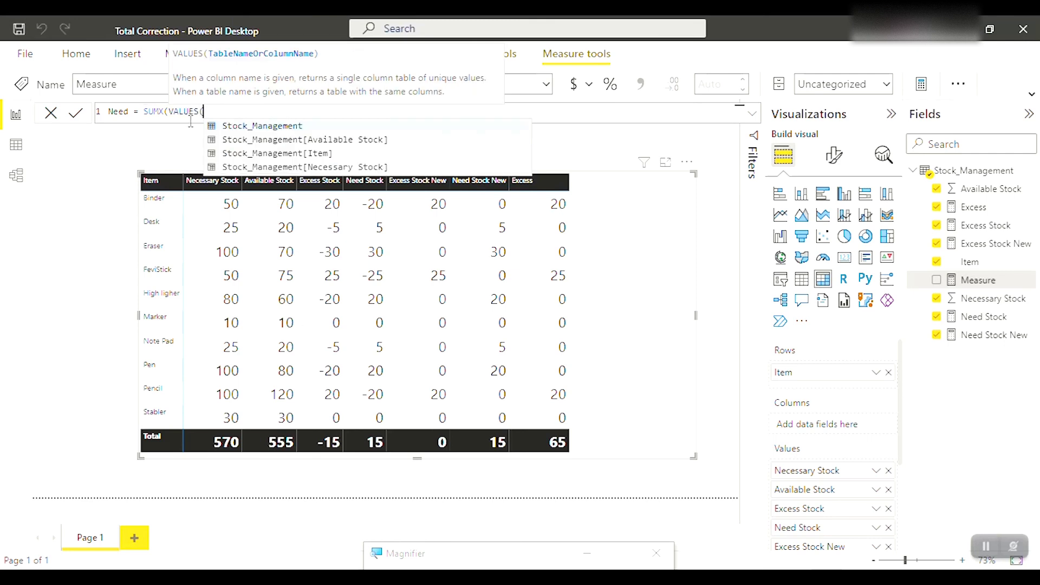
left_click(244, 125)
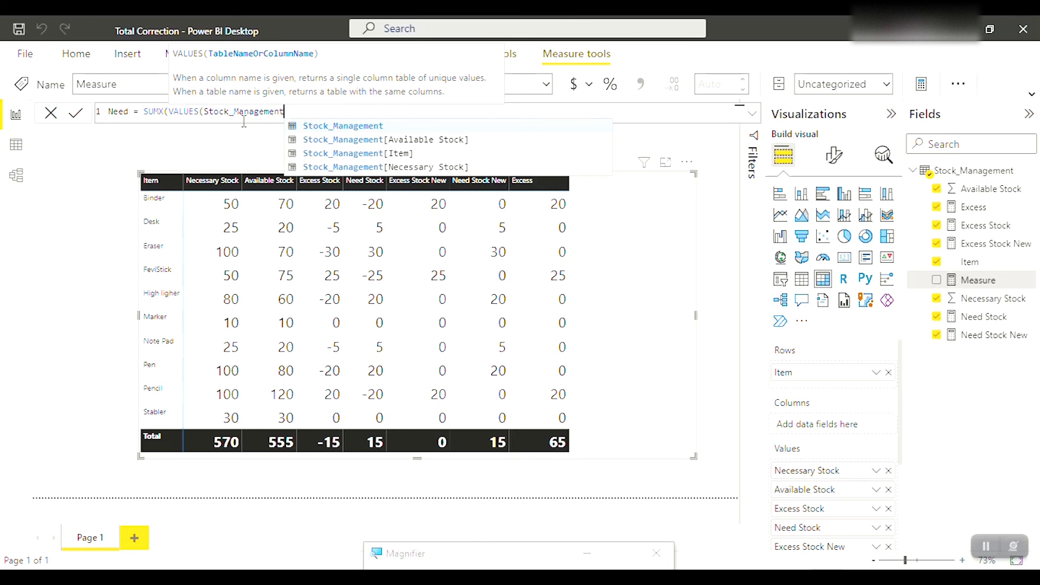
type("),")
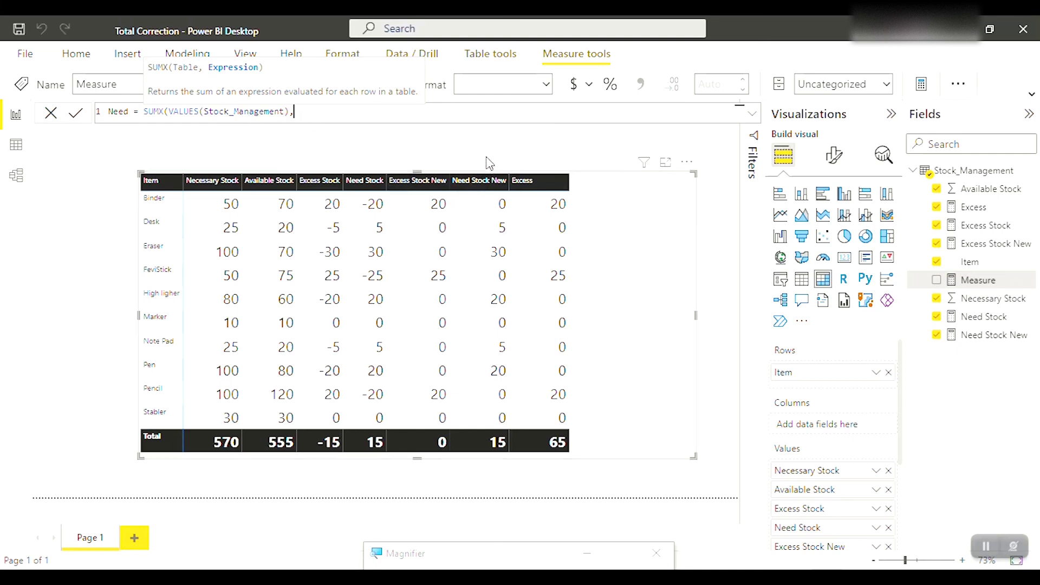
type("nee")
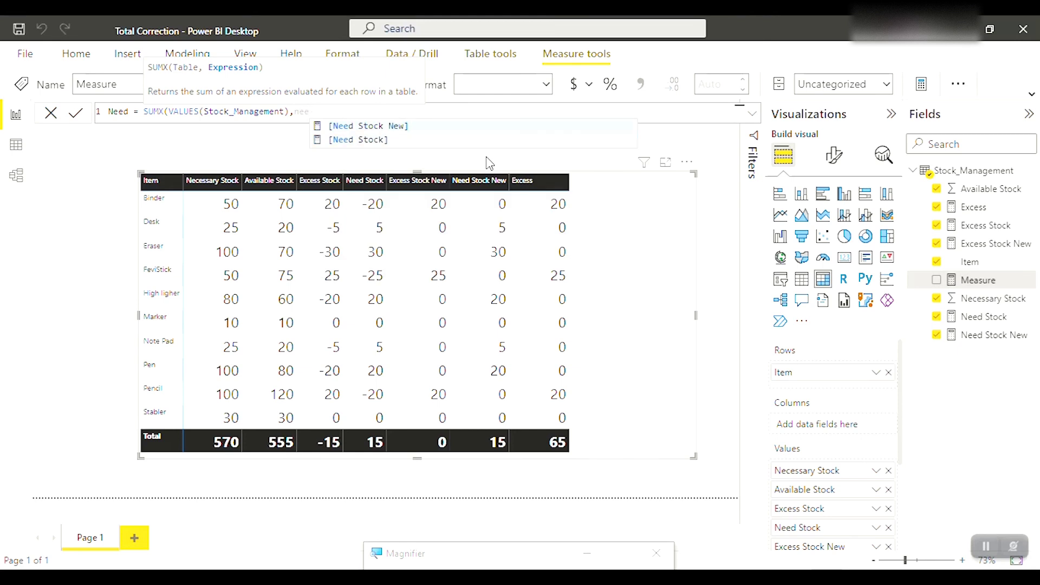
left_click(434, 129)
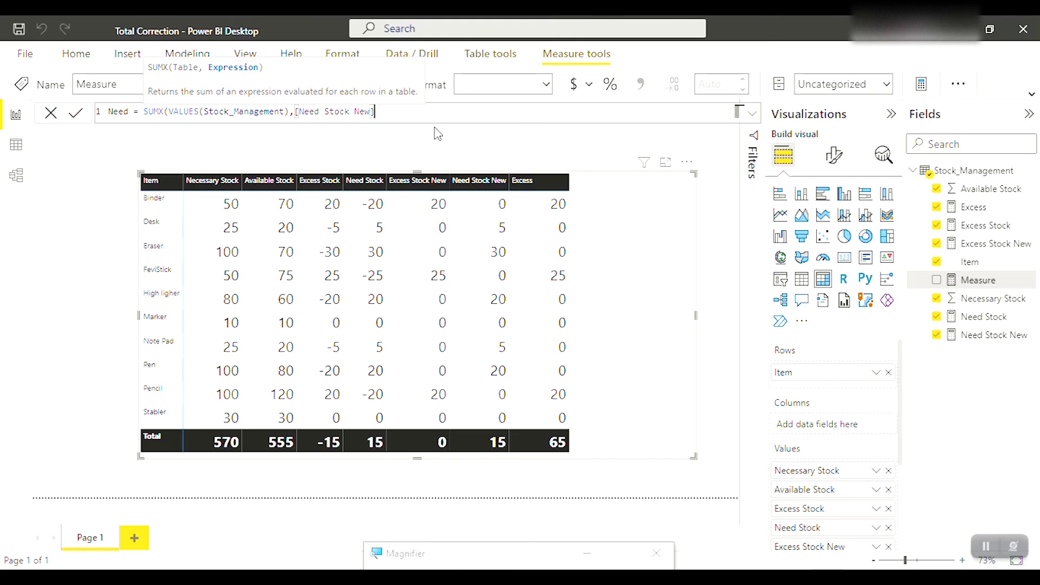
type(")")
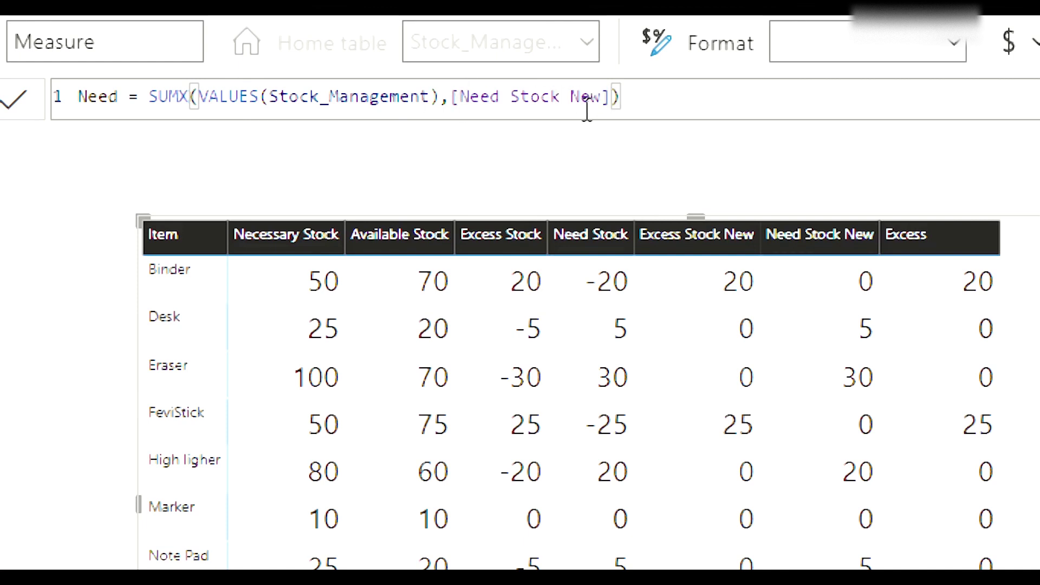
key("Return")
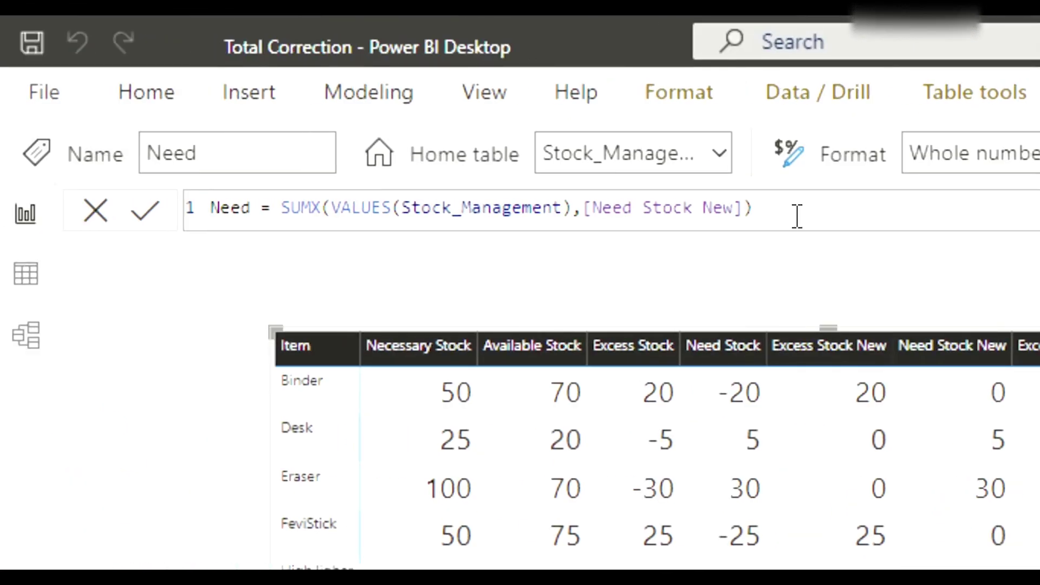
Step: Add the Need measure to the matrix values and widen the matrix visual slightly
key("super")
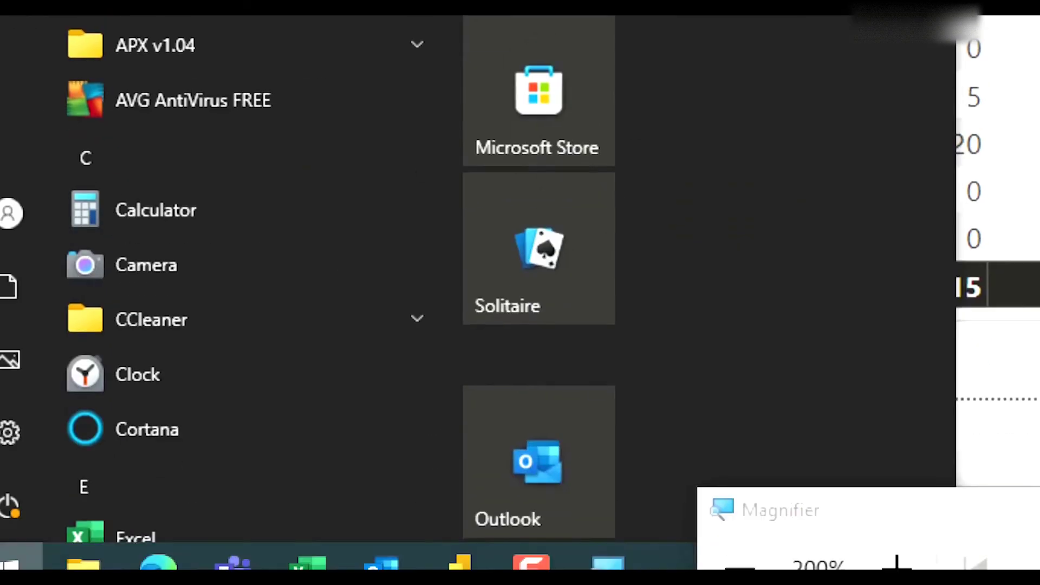
key("Escape")
key("super+minus")
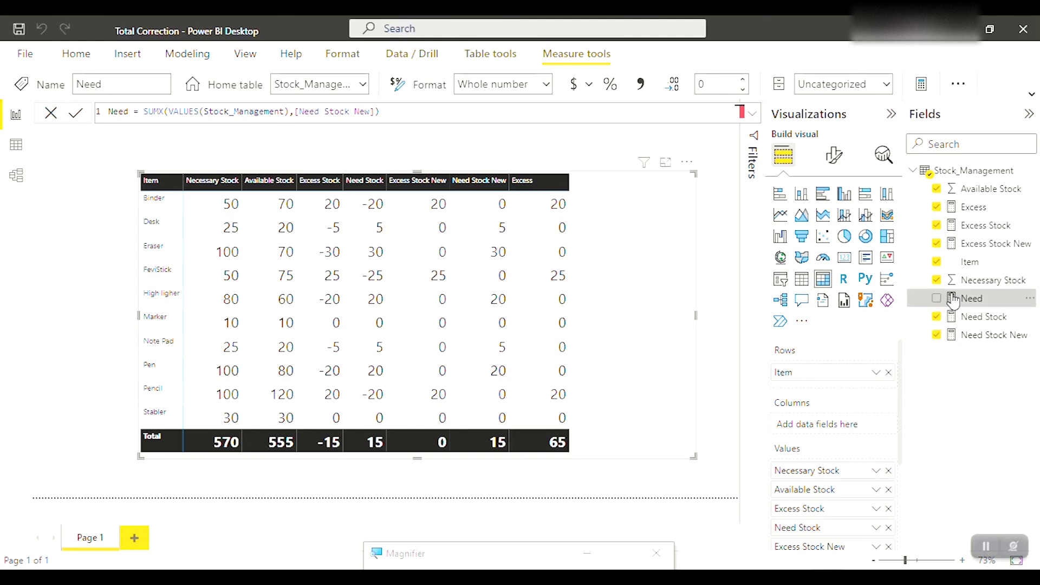
left_click(936, 299)
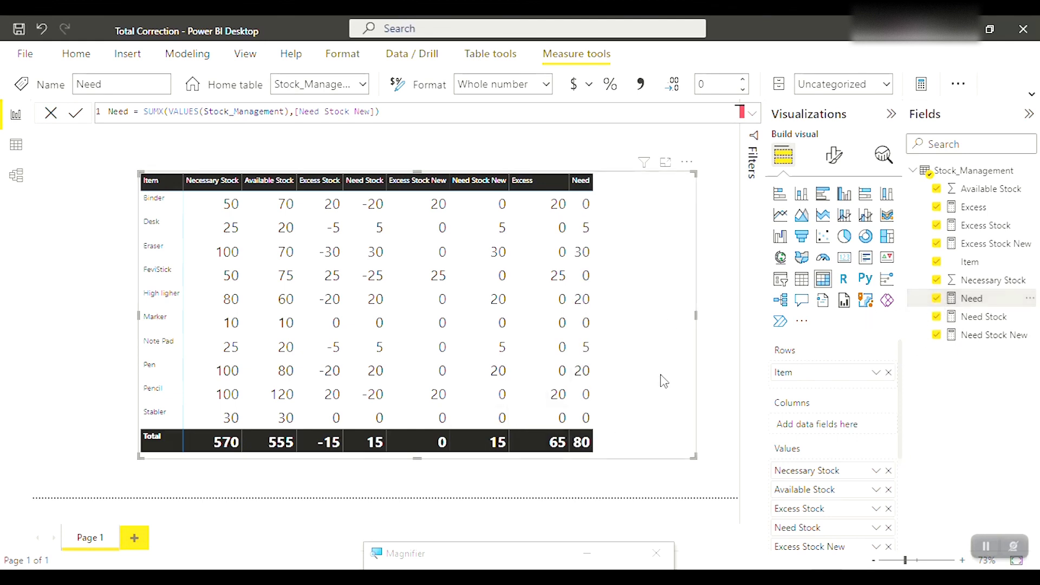
left_click_drag(696, 316, 716, 317)
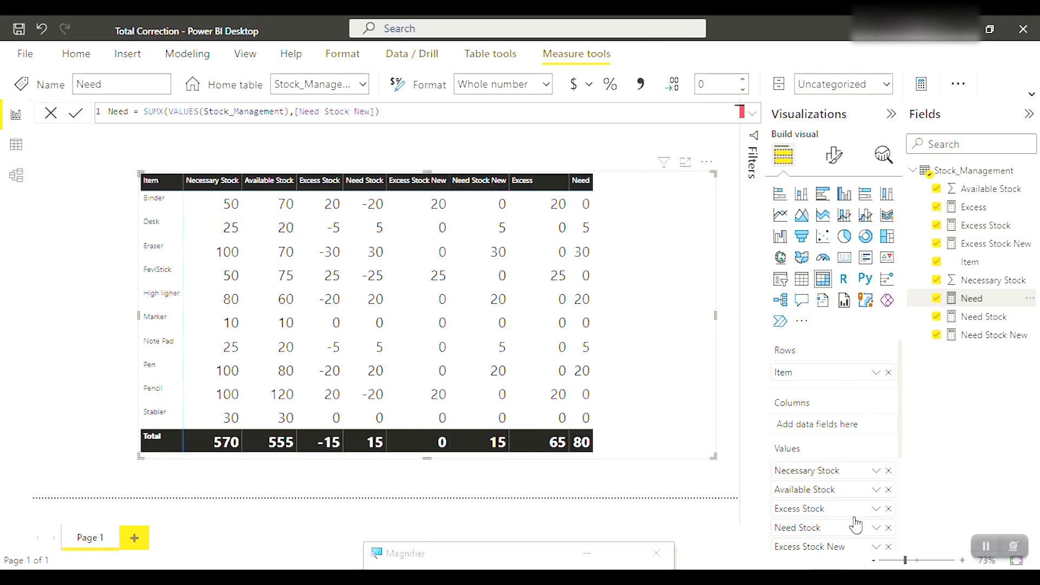
Step: Remove Excess Stock, Need Stock, Excess Stock New and Need Stock New from the matrix values, and sort the matrix by Need in descending order
scroll(856, 524, "down", 3)
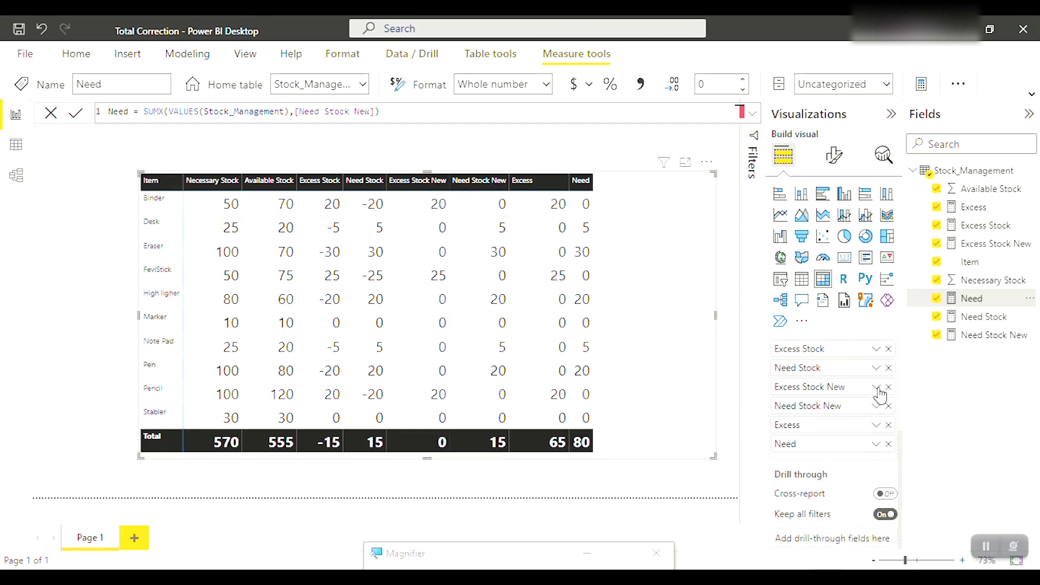
left_click(889, 349)
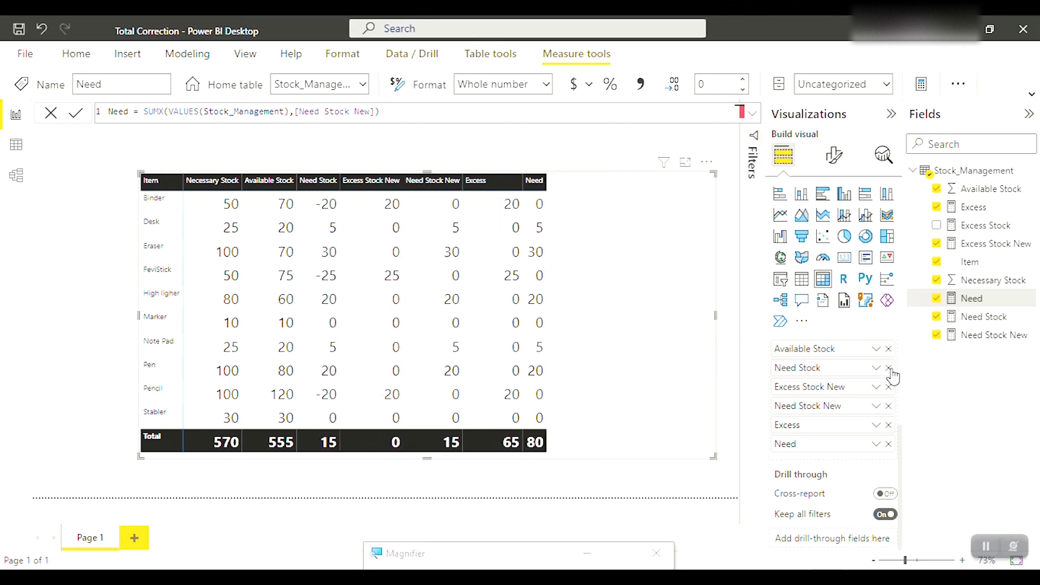
left_click(889, 368)
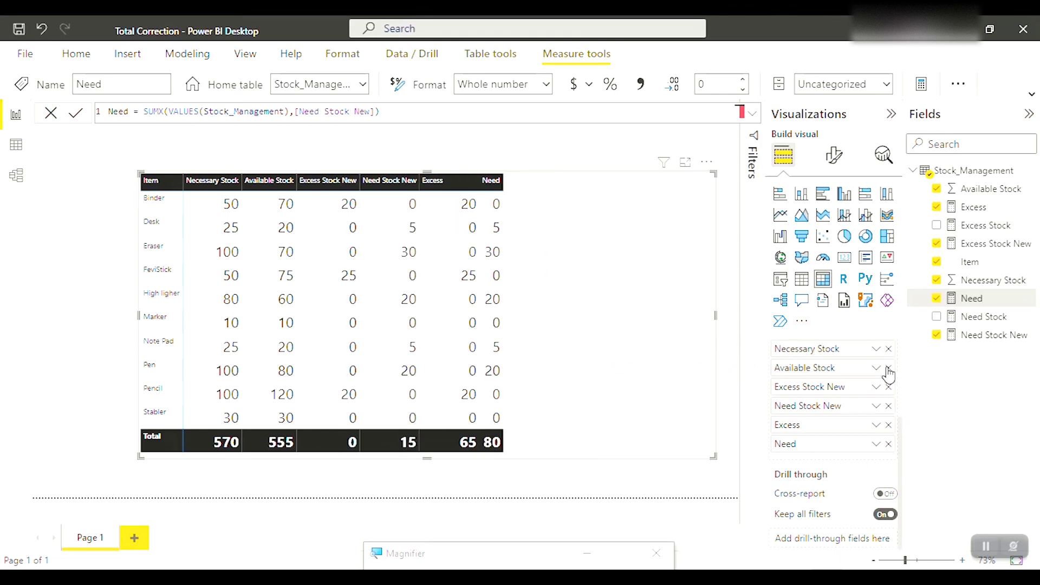
left_click(889, 387)
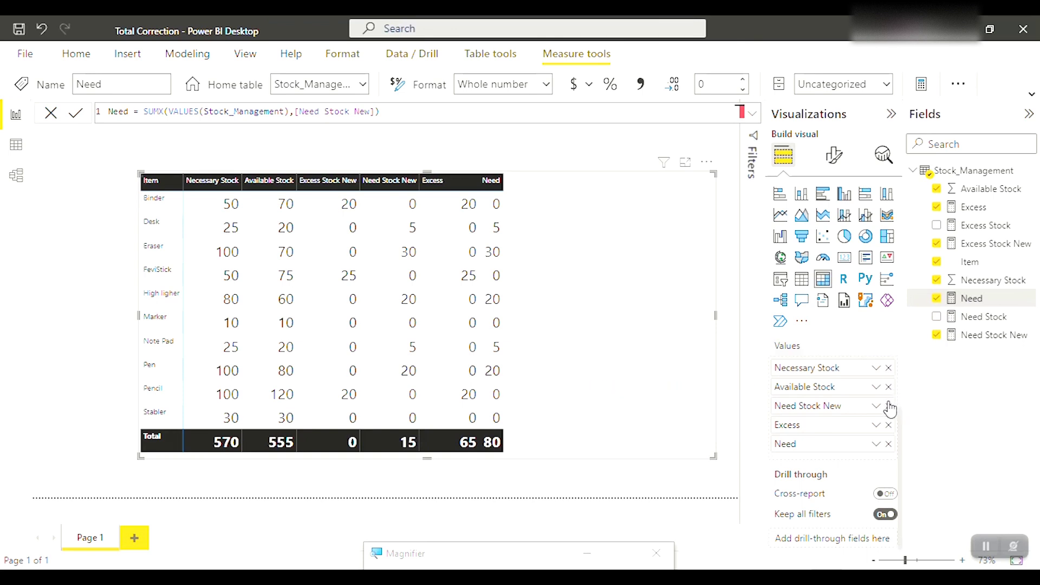
left_click(889, 405)
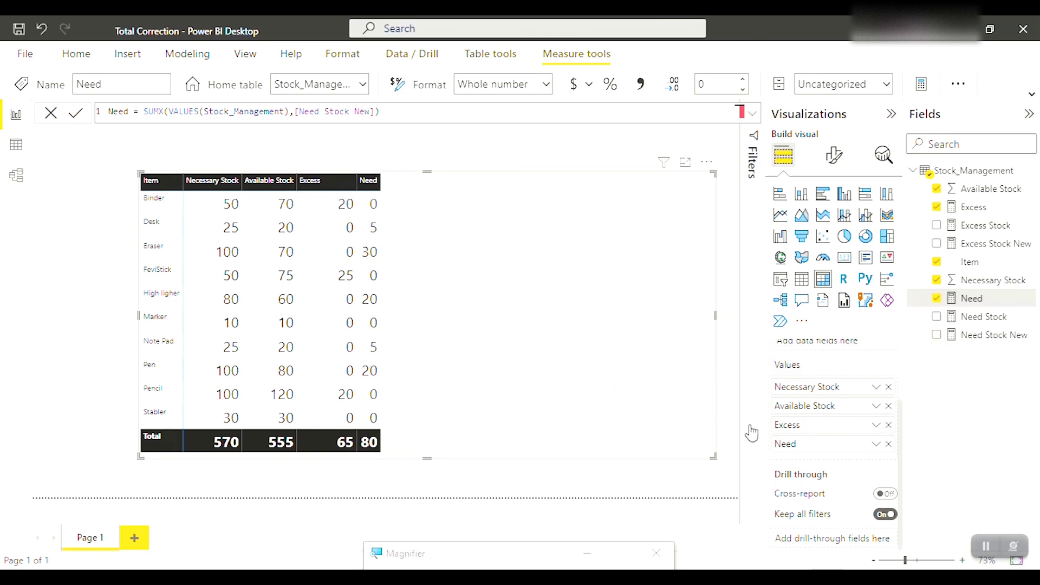
left_click(359, 184)
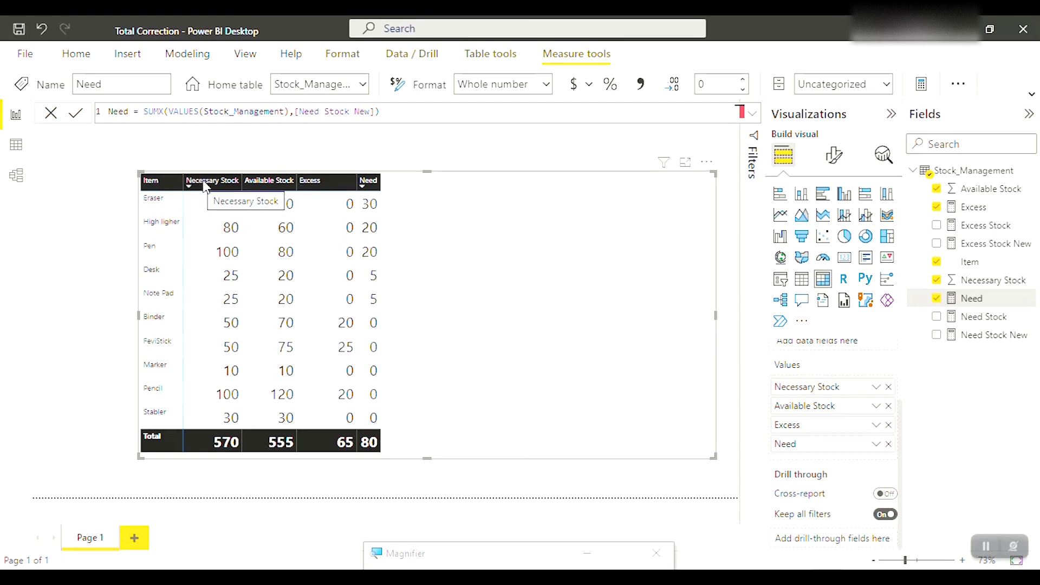